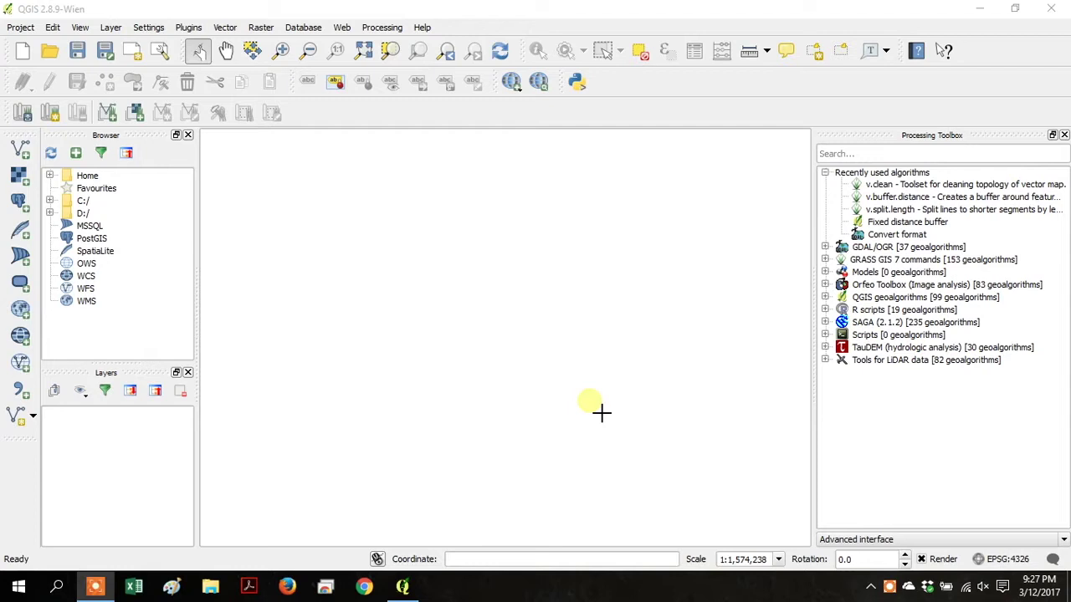
Step: Add LakeVictoriaShoreline.shp from C:\temp as a vector layer
click(20, 149)
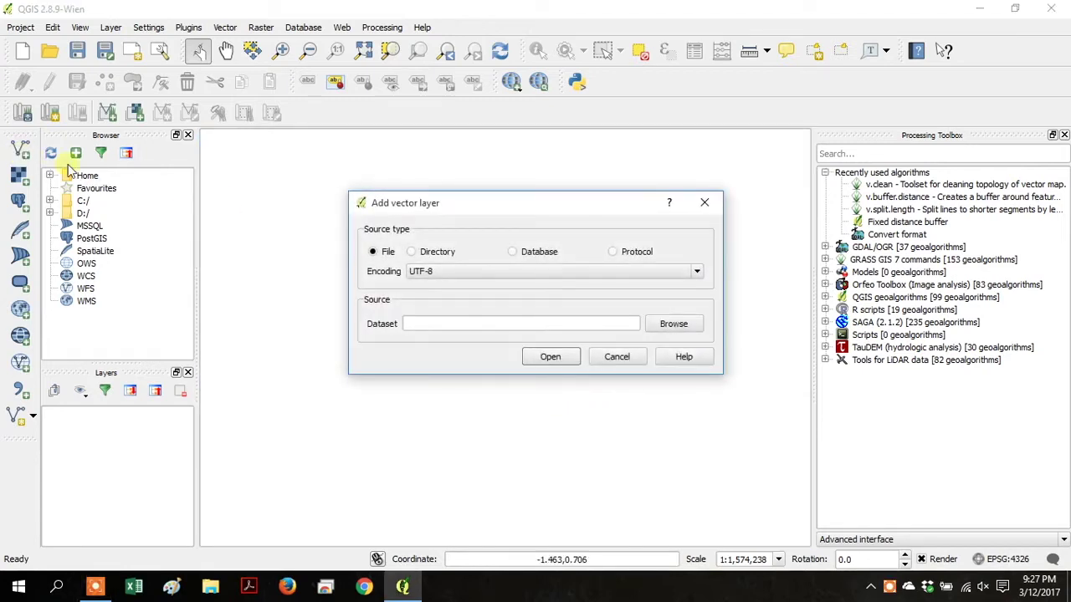
click(652, 324)
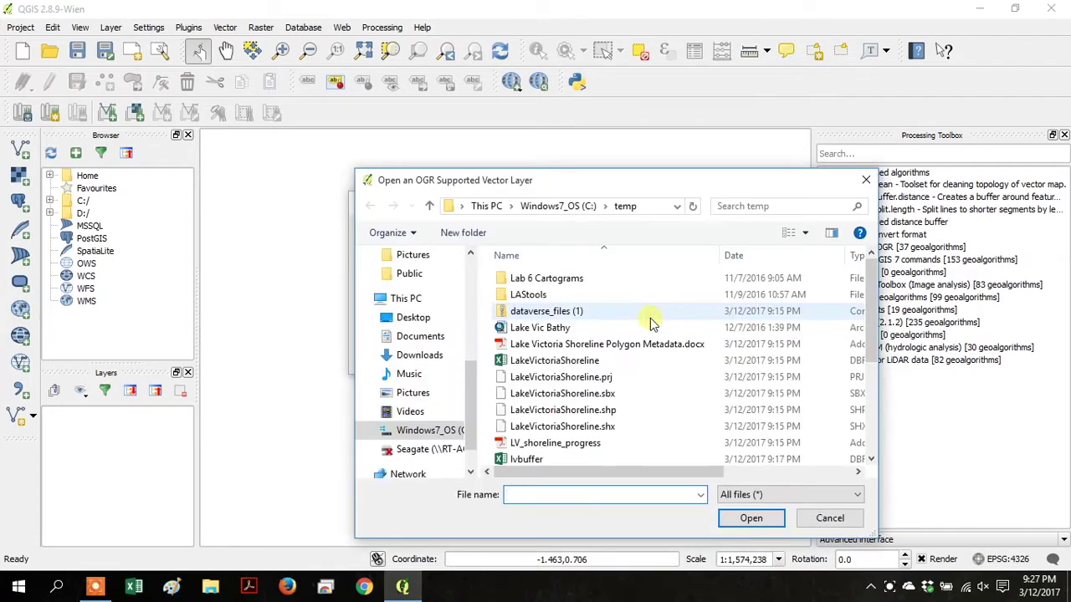
double_click(577, 410)
click(550, 357)
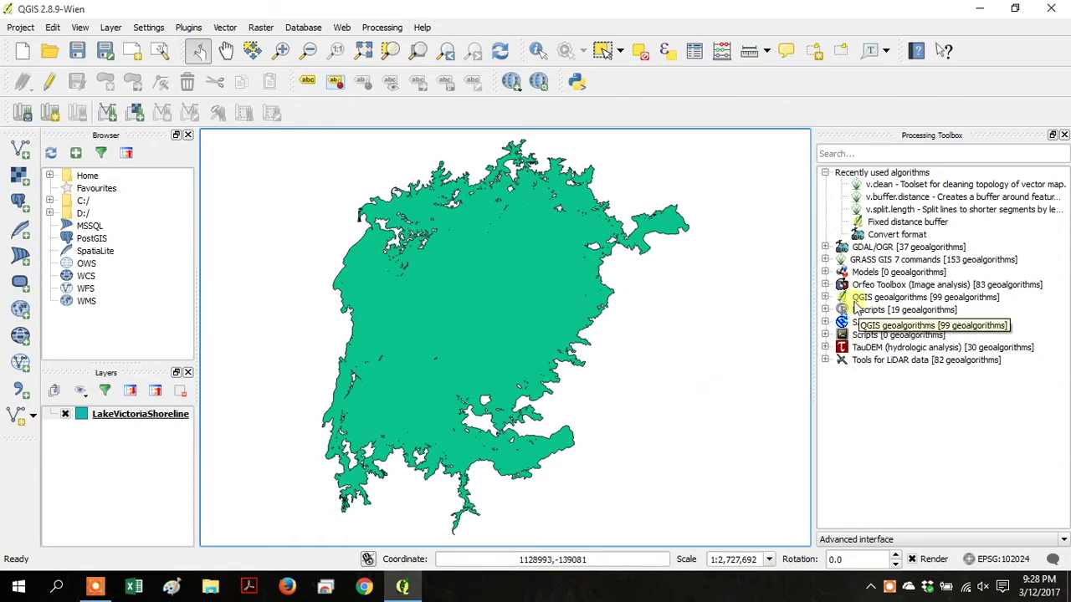
Step: Find the Fixed distance buffer algorithm via a 'buffer' toolbox search and open it
click(868, 154)
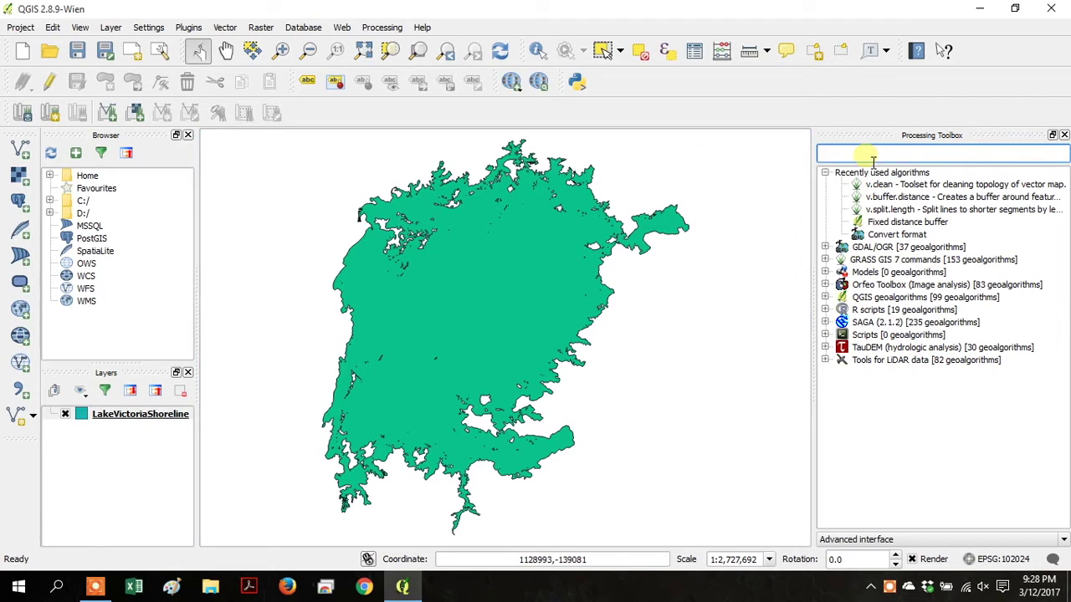
text(buffer)
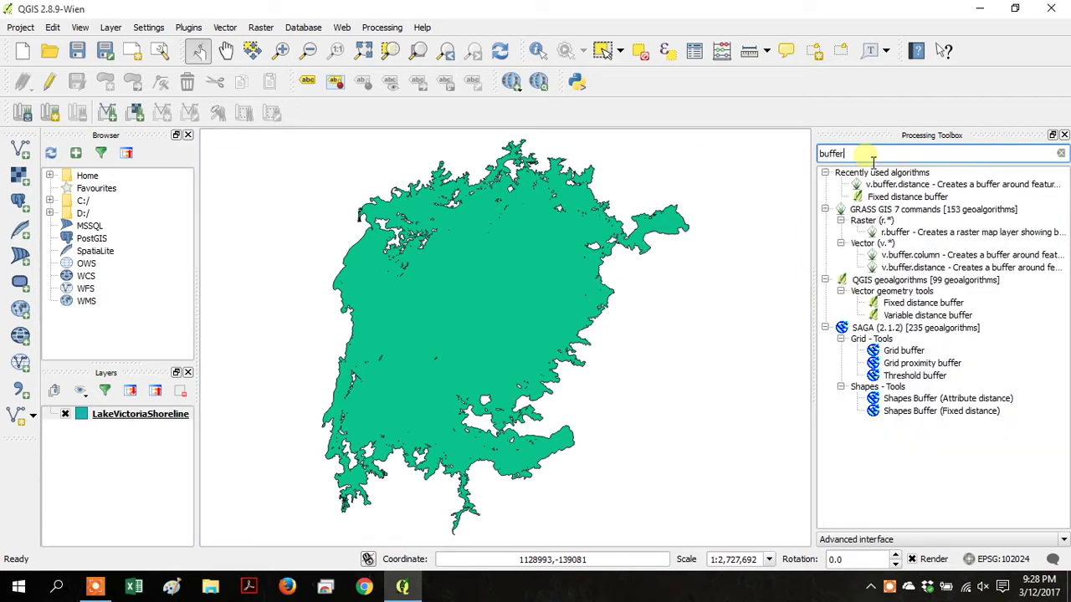
click(946, 306)
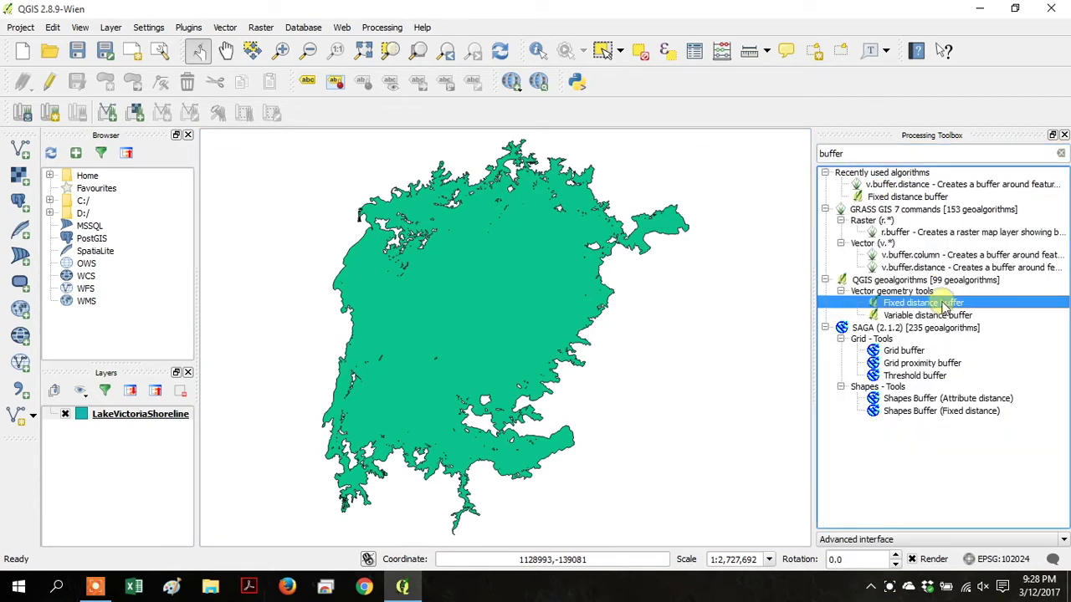
double_click(946, 305)
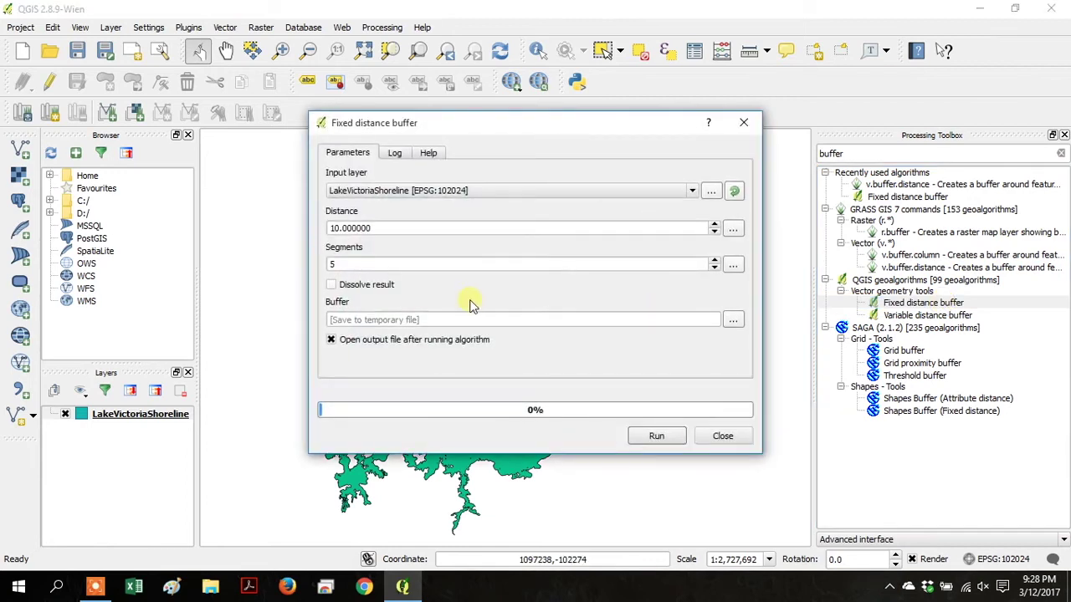
Step: Buffer the shoreline by 10000, overwriting lvbuffer.shp as the output, and run it
double_click(544, 232)
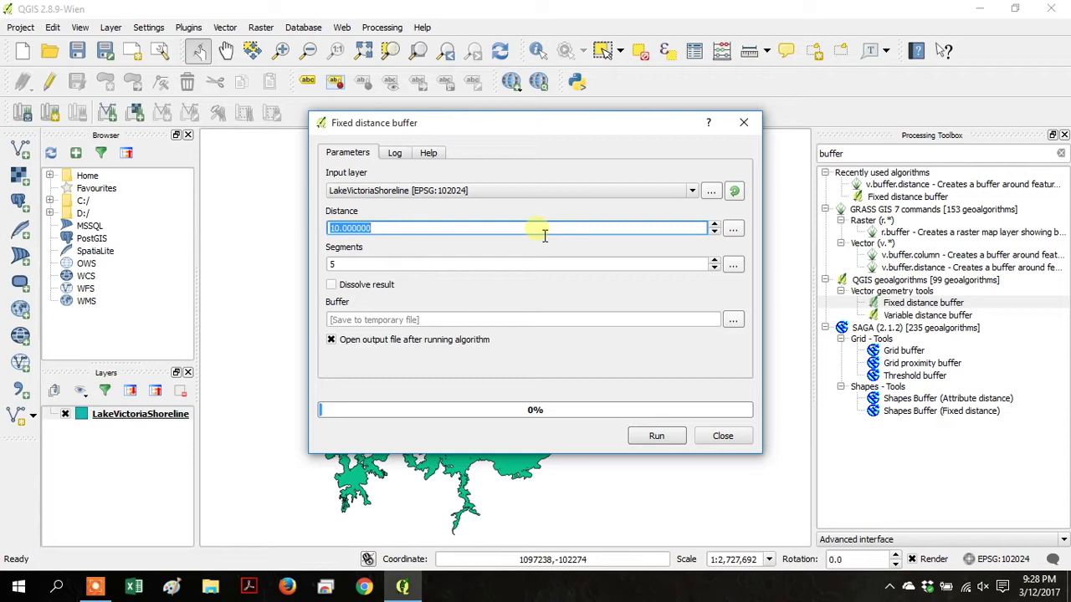
text(10)
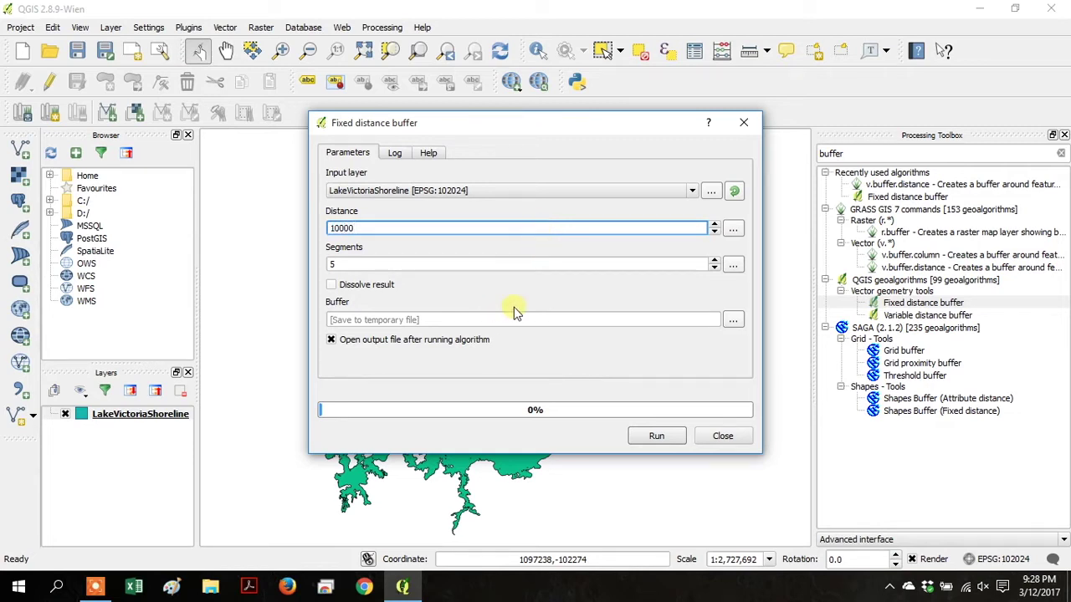
click(733, 321)
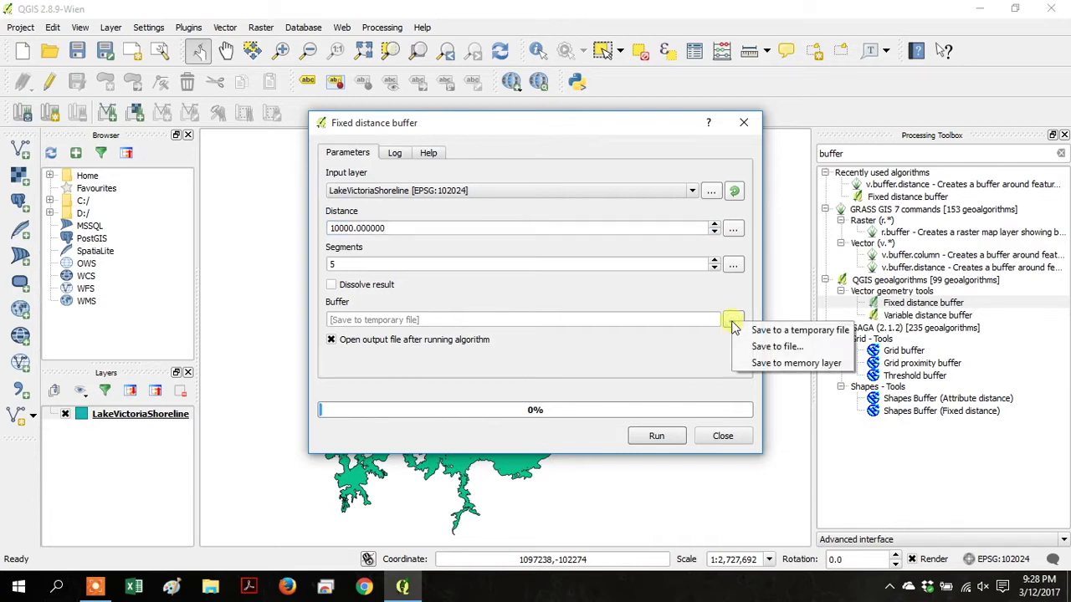
click(750, 348)
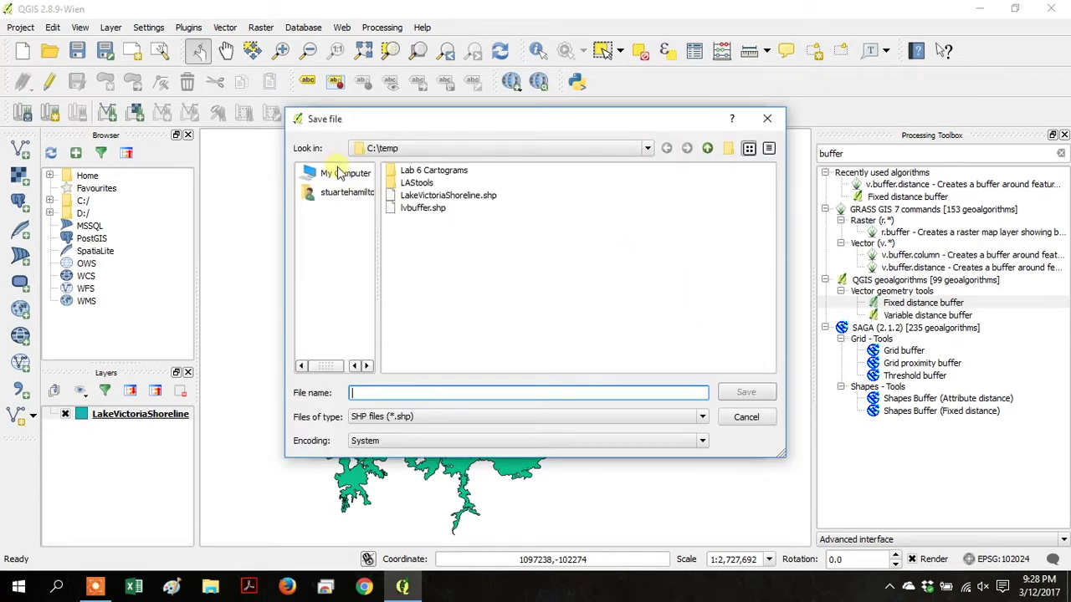
click(422, 207)
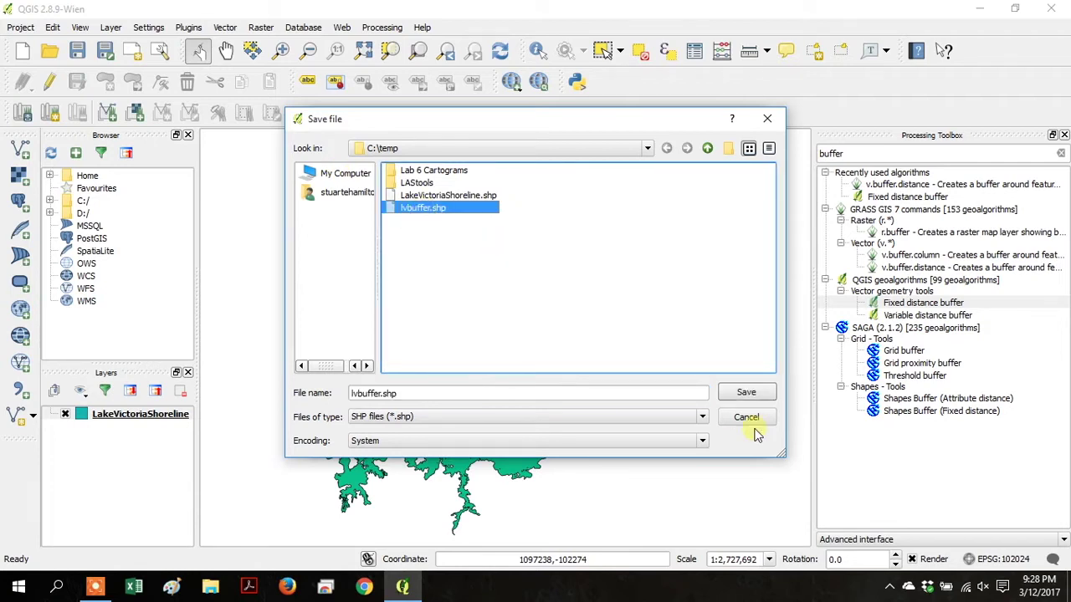
click(747, 393)
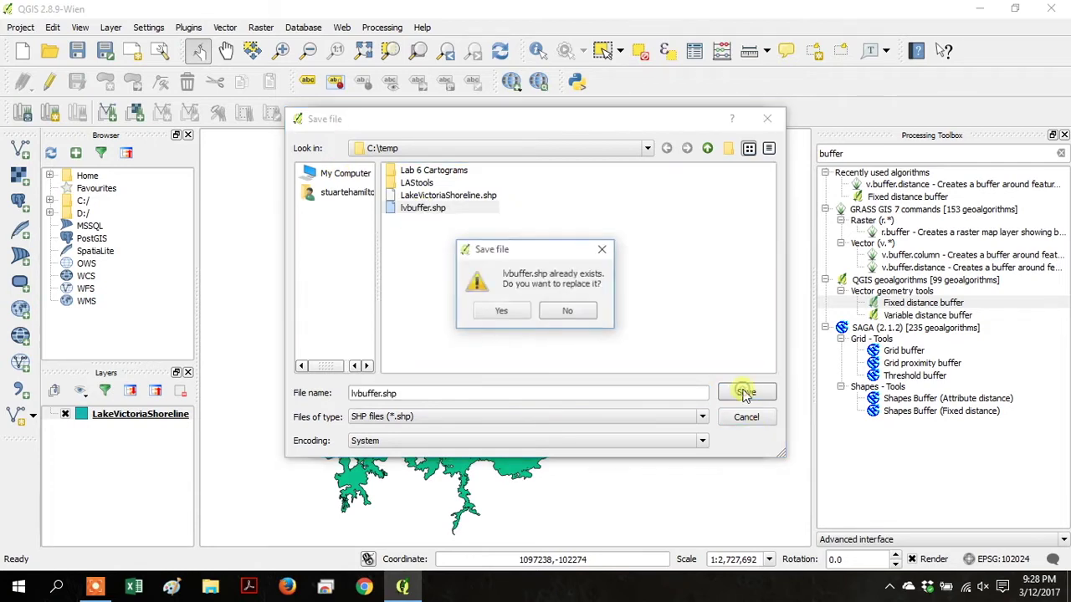
click(506, 311)
click(657, 436)
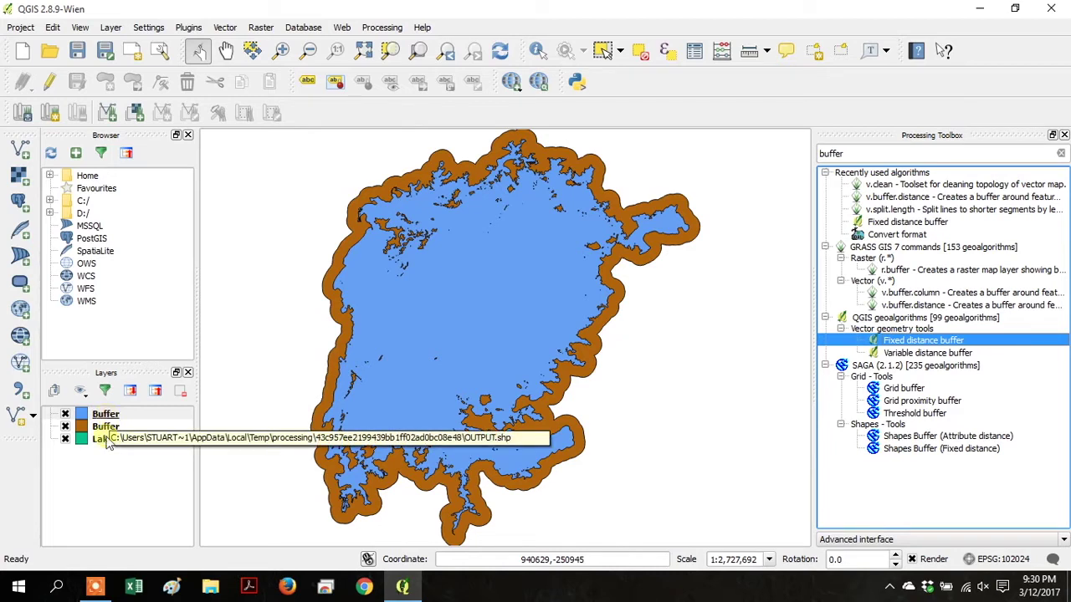
Step: Remove the duplicate Buffer layer and move LakeVictoriaShoreline above the remaining Buffer
right_click(103, 416)
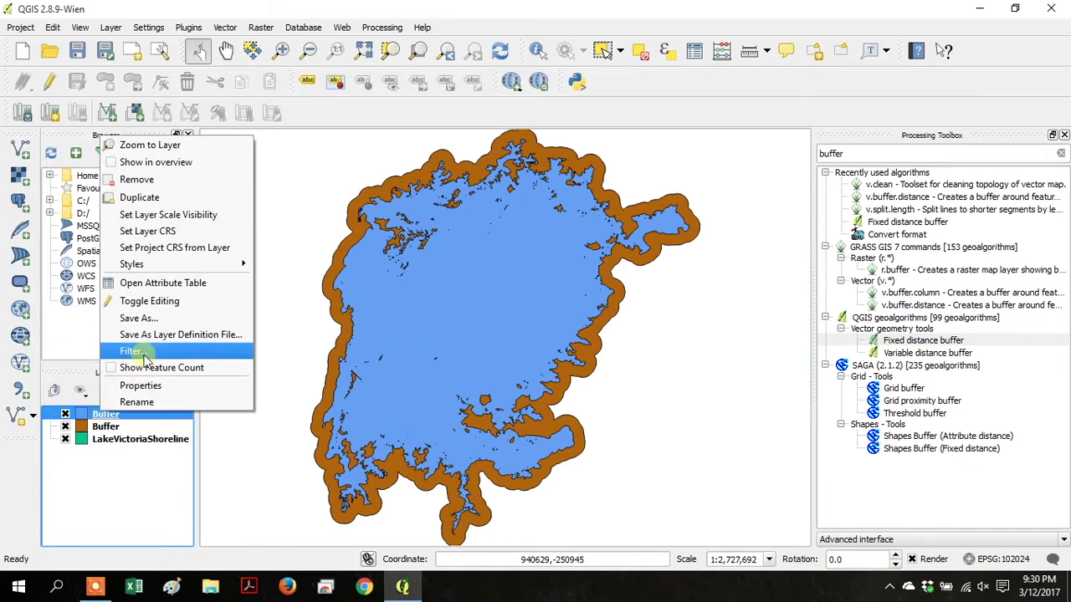
click(138, 179)
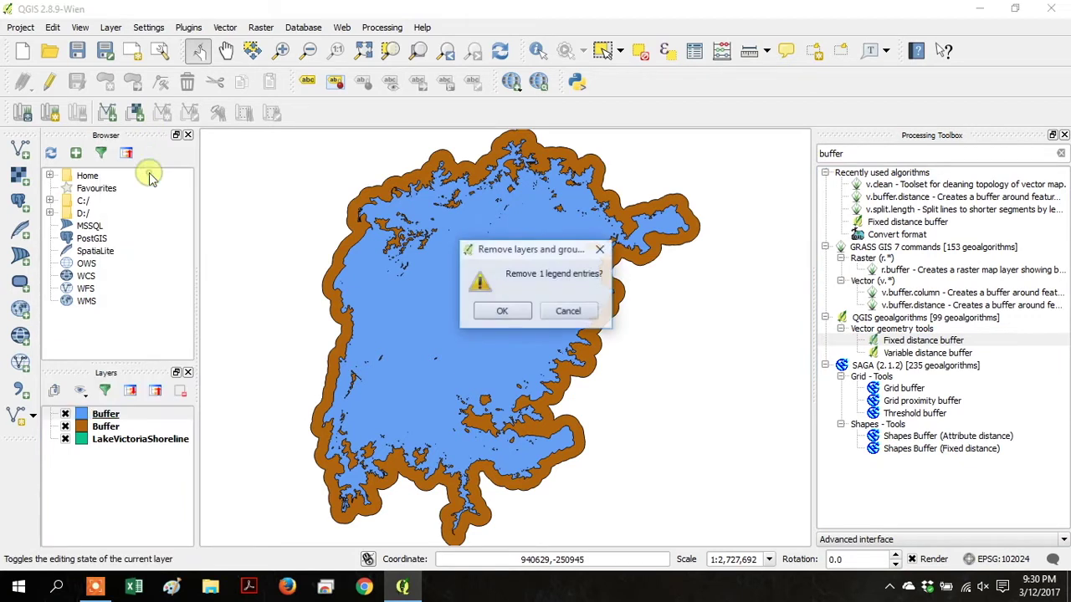
click(488, 312)
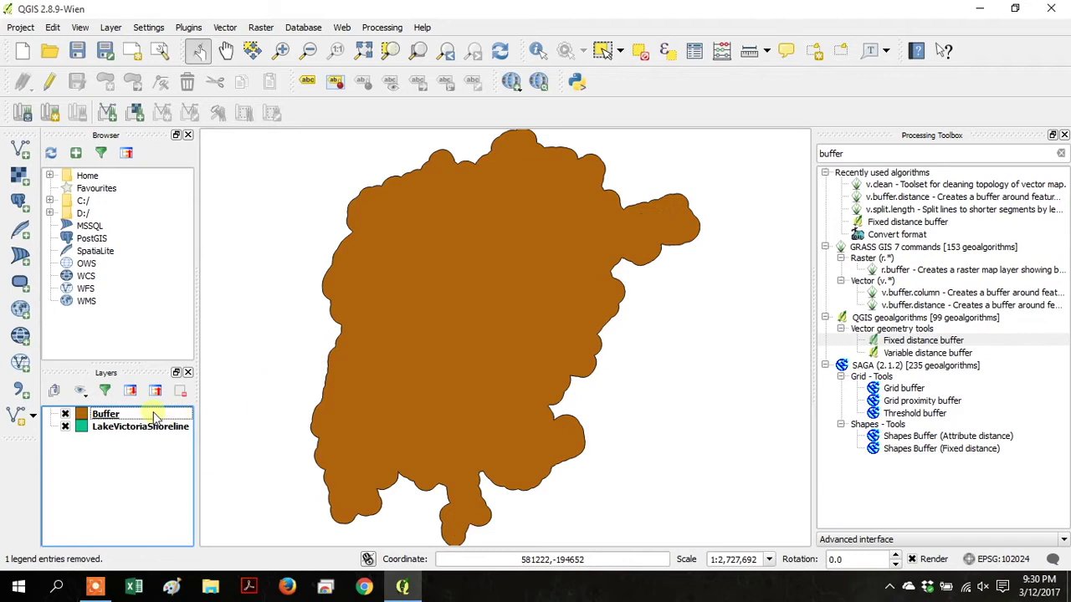
mouse_move(128, 429)
mouse_down()
mouse_move(113, 393)
mouse_move(107, 445)
mouse_up()
click(109, 416)
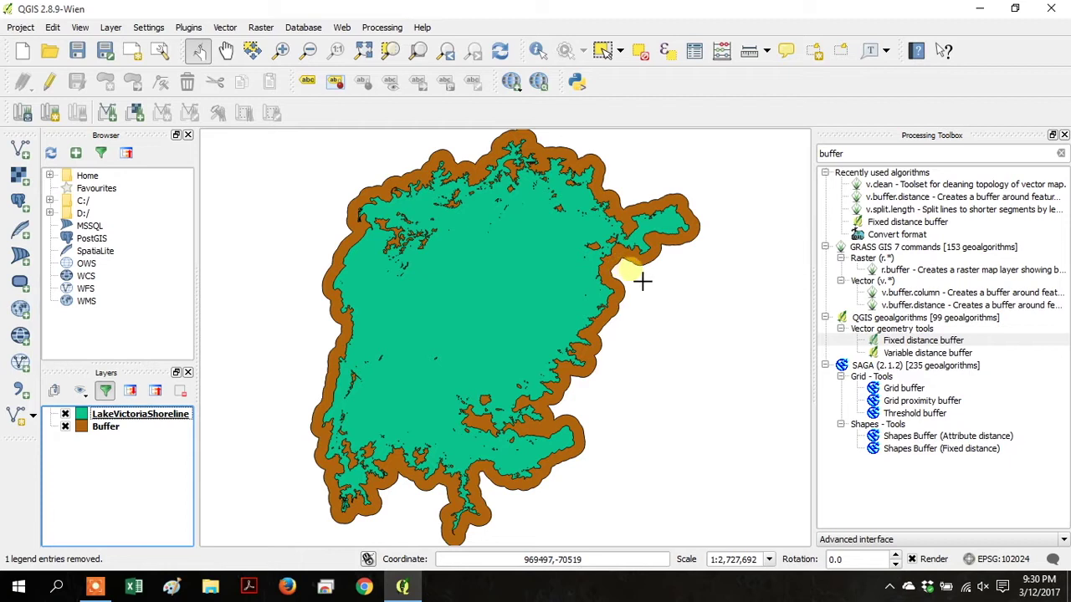
click(766, 54)
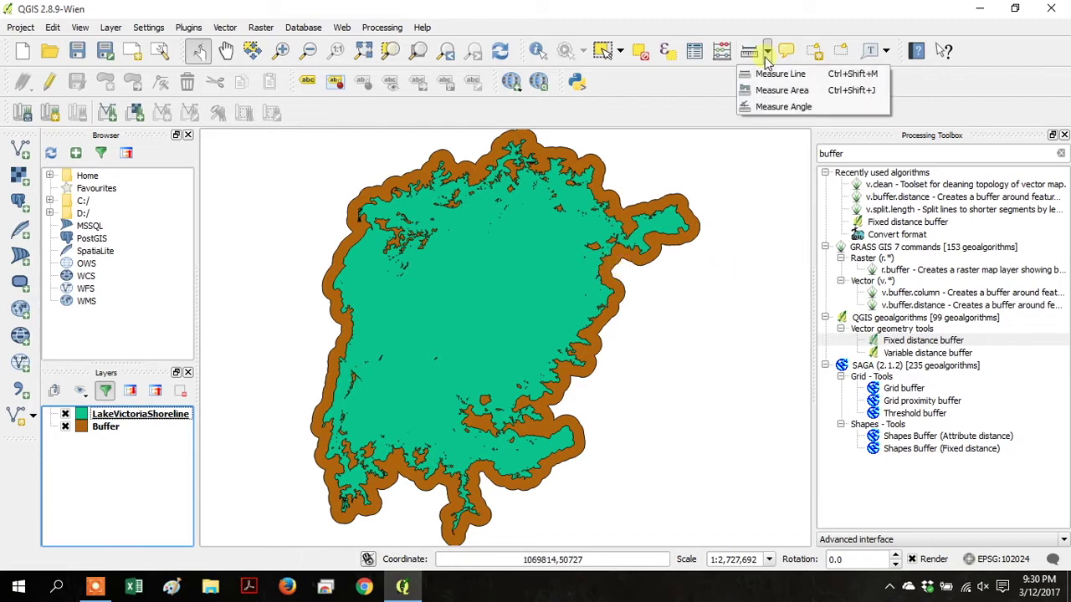
click(770, 75)
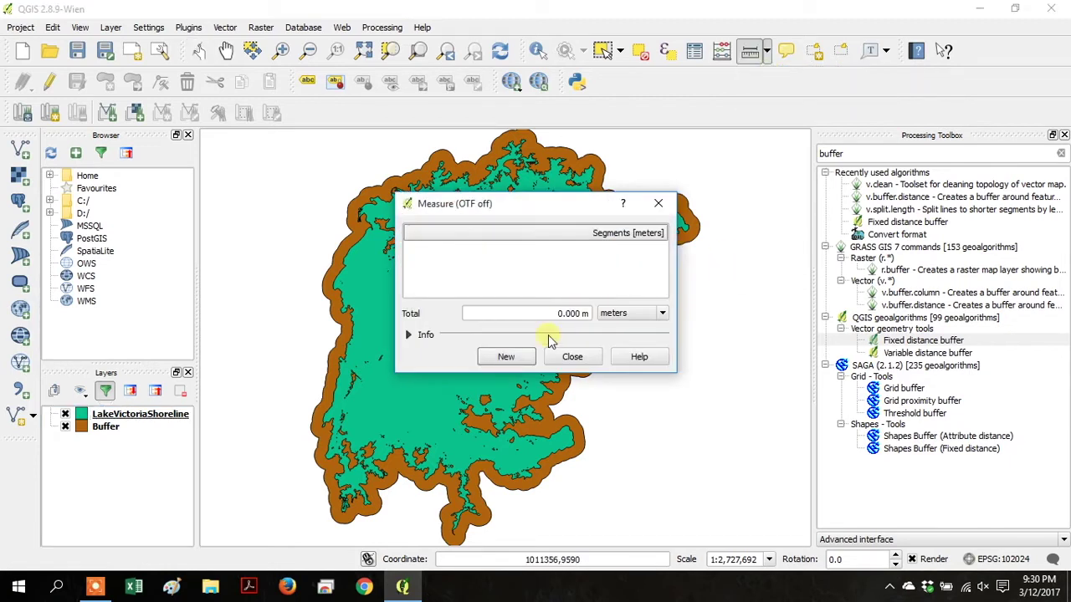
click(545, 426)
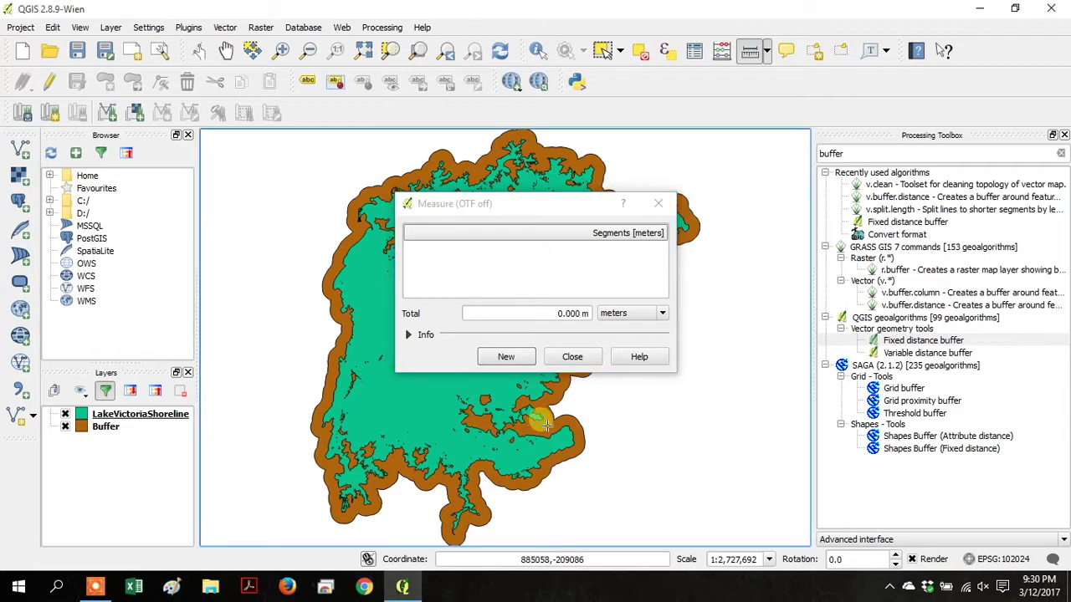
click(560, 423)
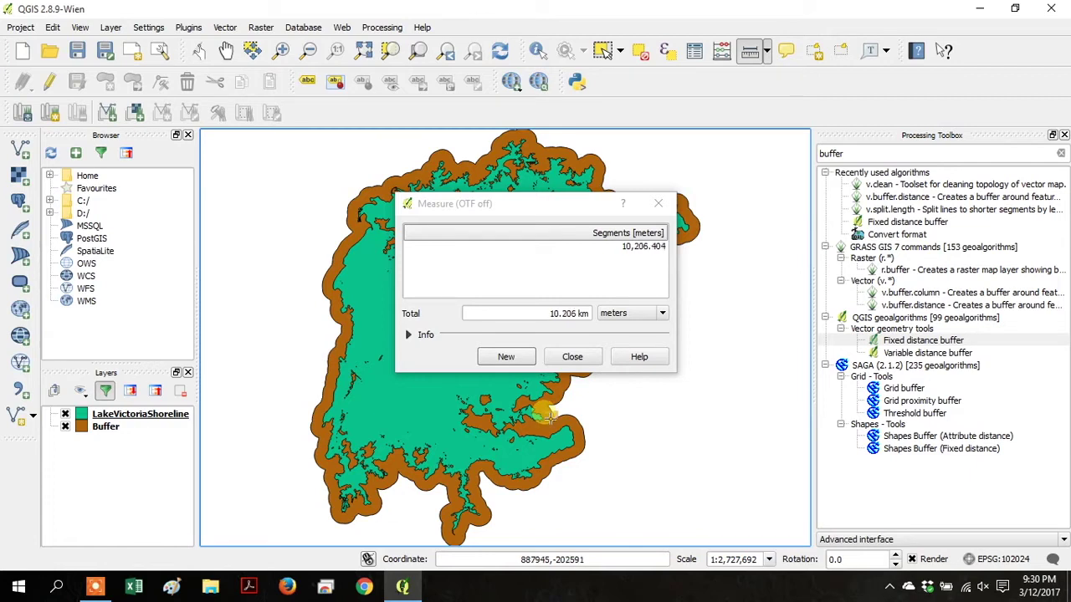
click(550, 416)
click(573, 357)
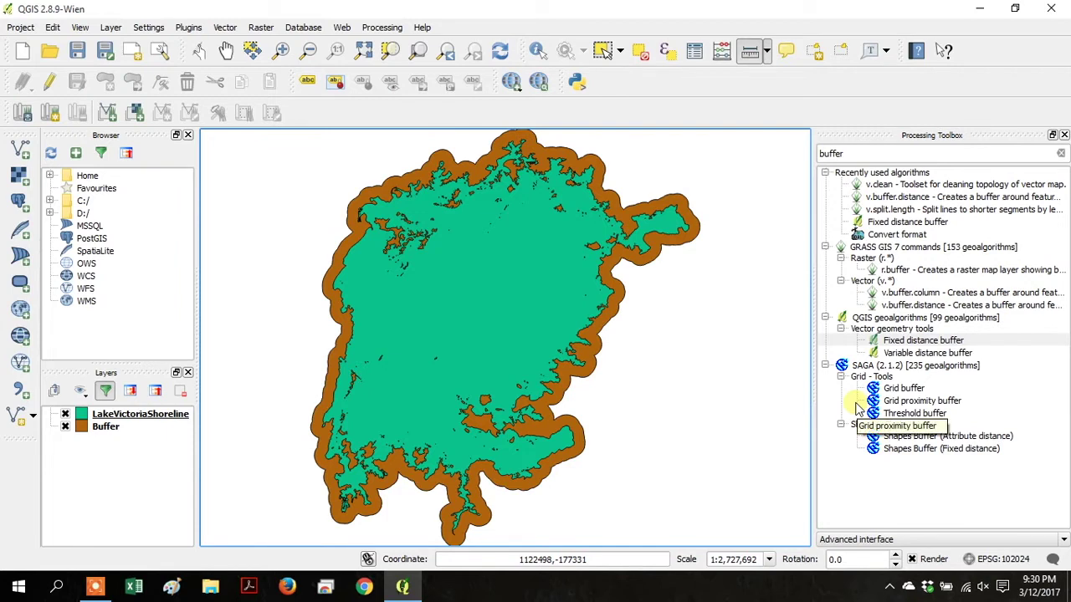
Step: Search 'convert' and open the Convert polygon/line vertices to points tool
double_click(869, 156)
text(convert)
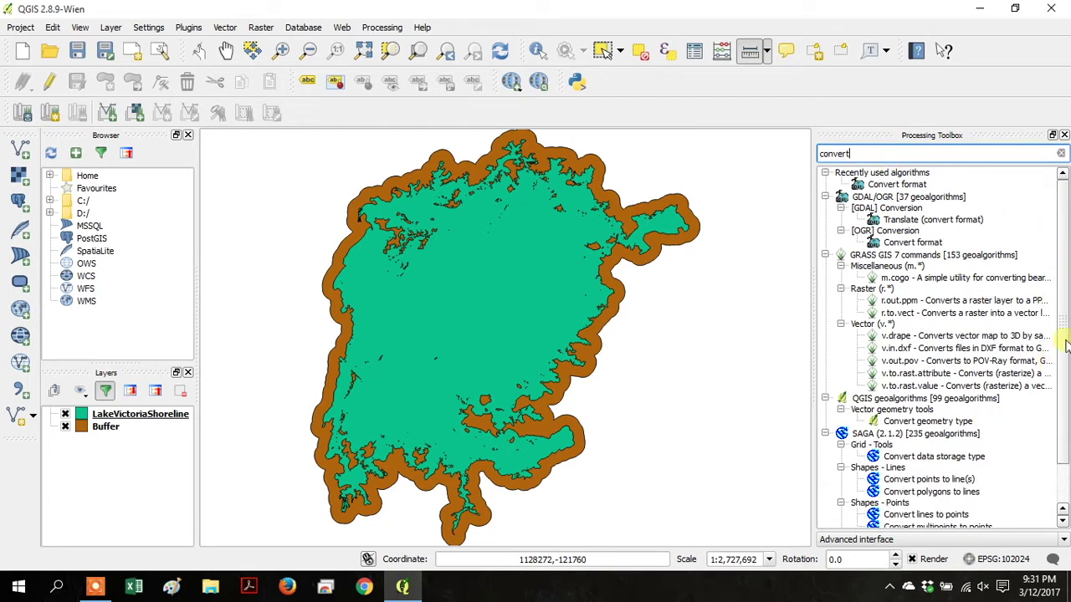
scroll(1067, 345, down, 2)
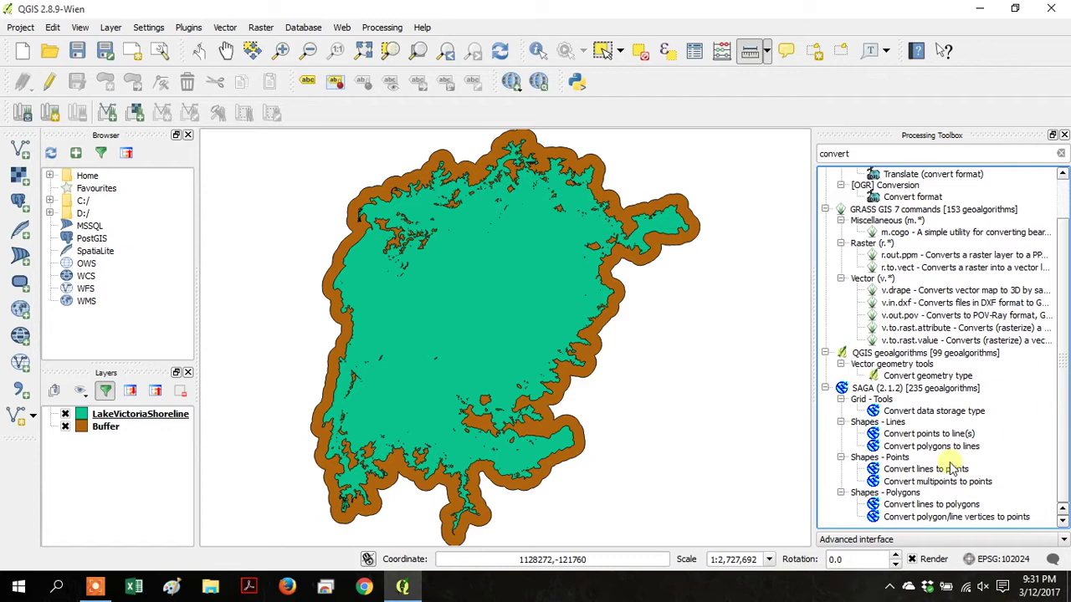
click(951, 469)
double_click(951, 468)
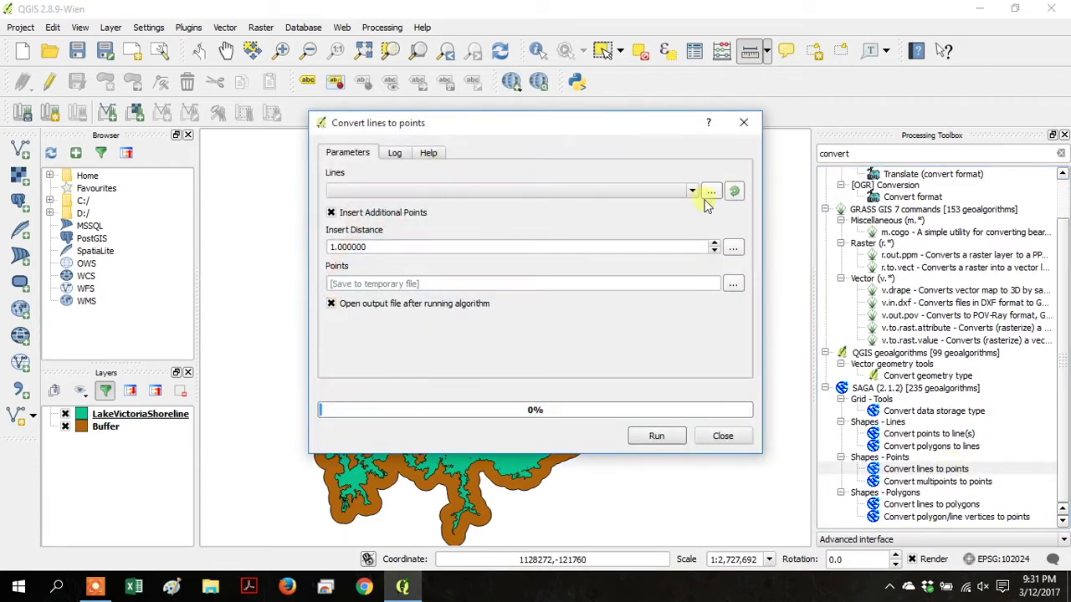
click(904, 517)
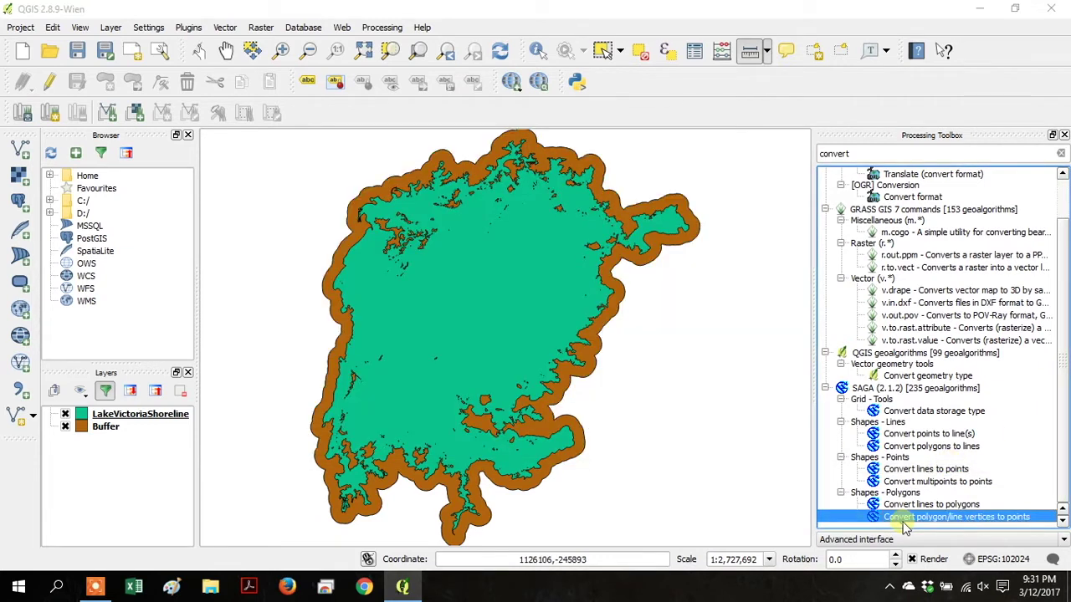
double_click(903, 521)
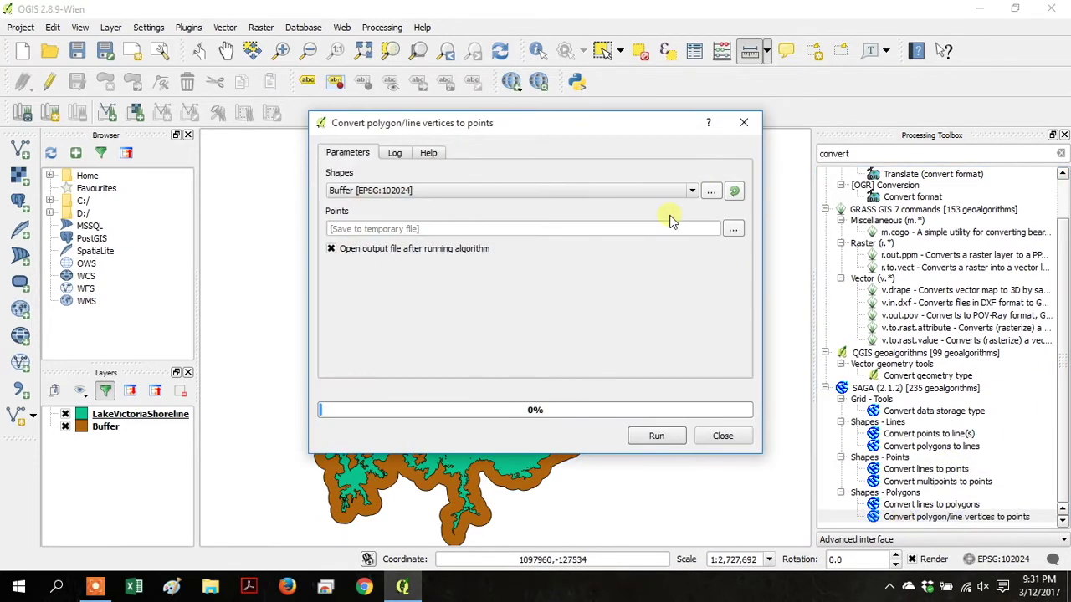
Step: Save the vertex points as LV_Points.shp and run the conversion
click(734, 230)
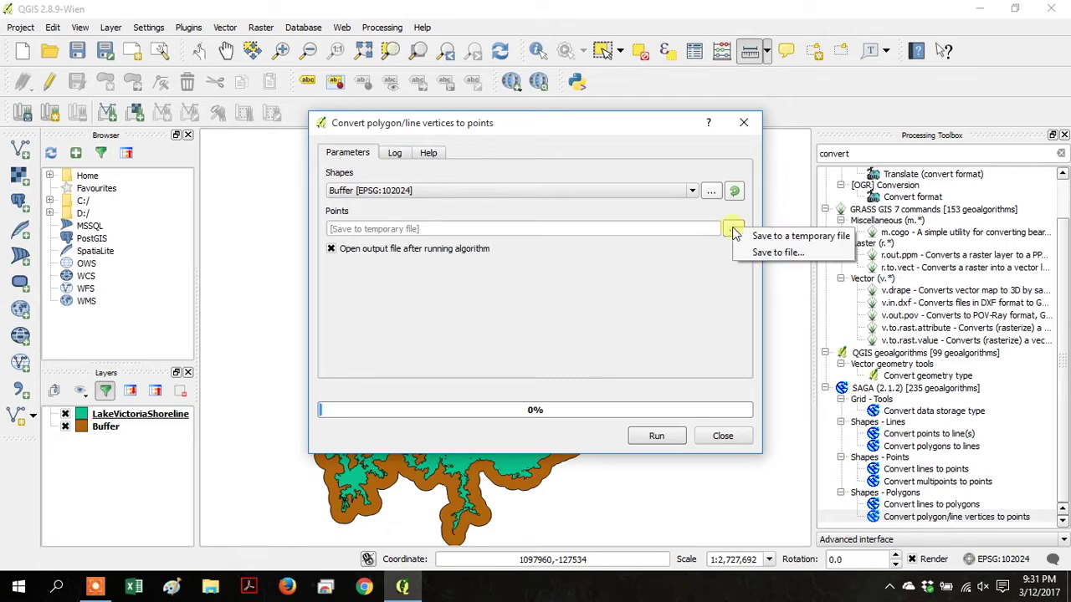
click(777, 253)
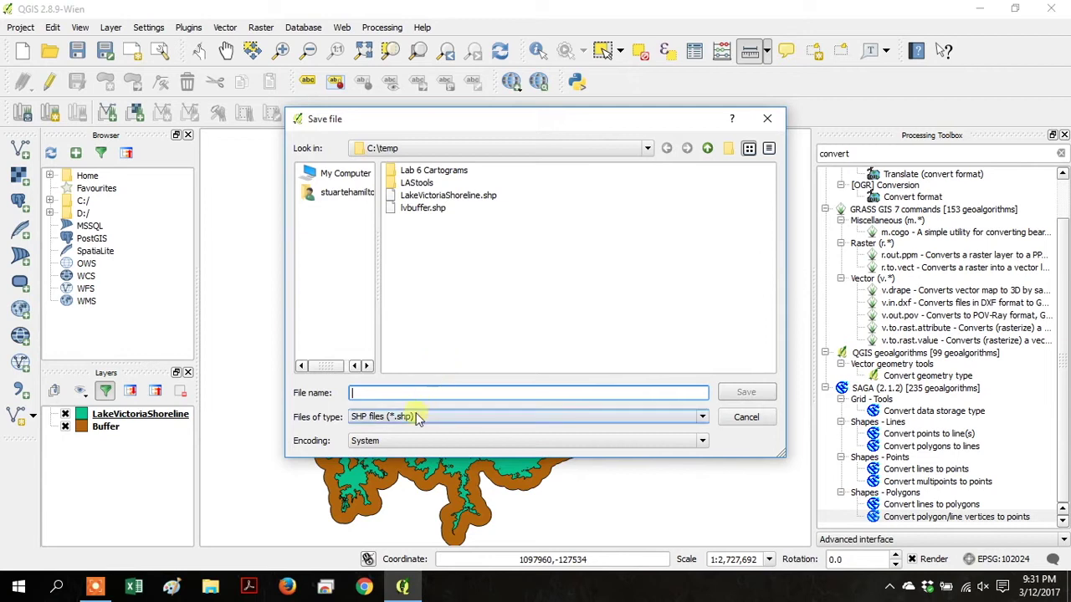
text(LV)
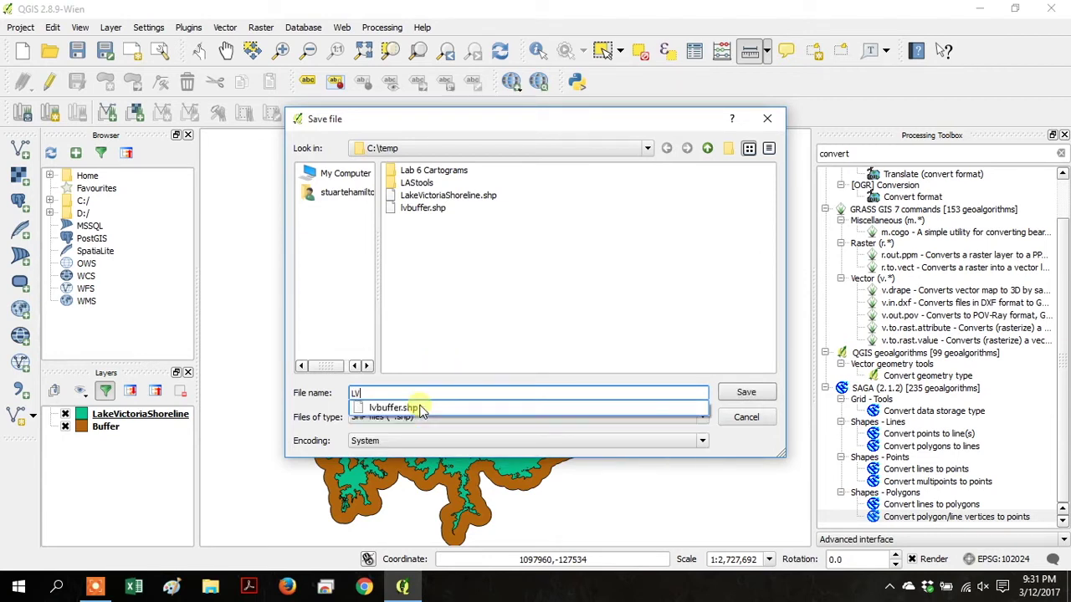
text(_Points)
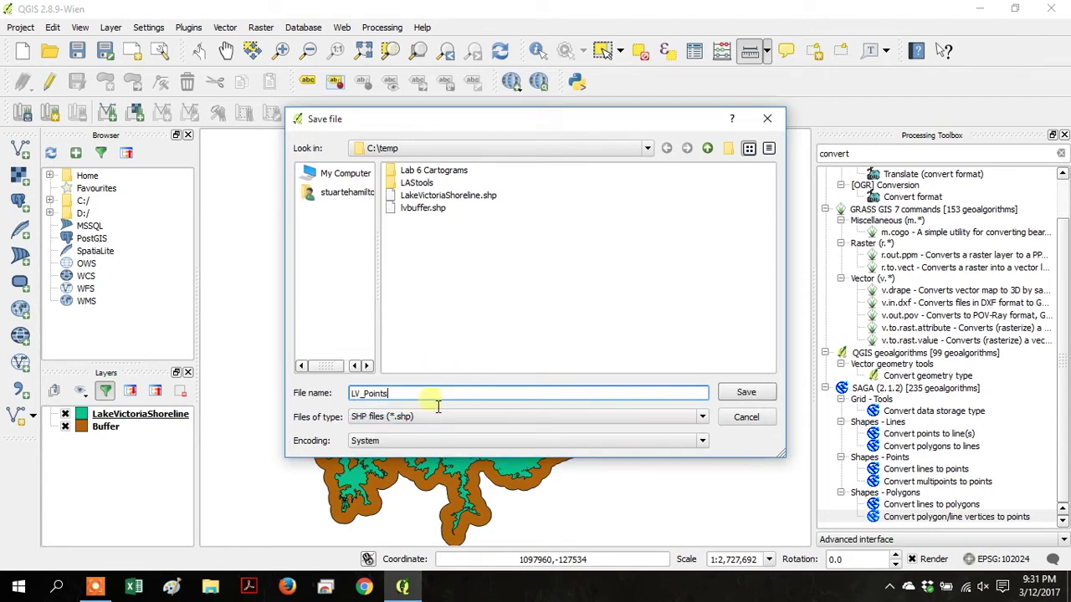
click(746, 392)
click(657, 435)
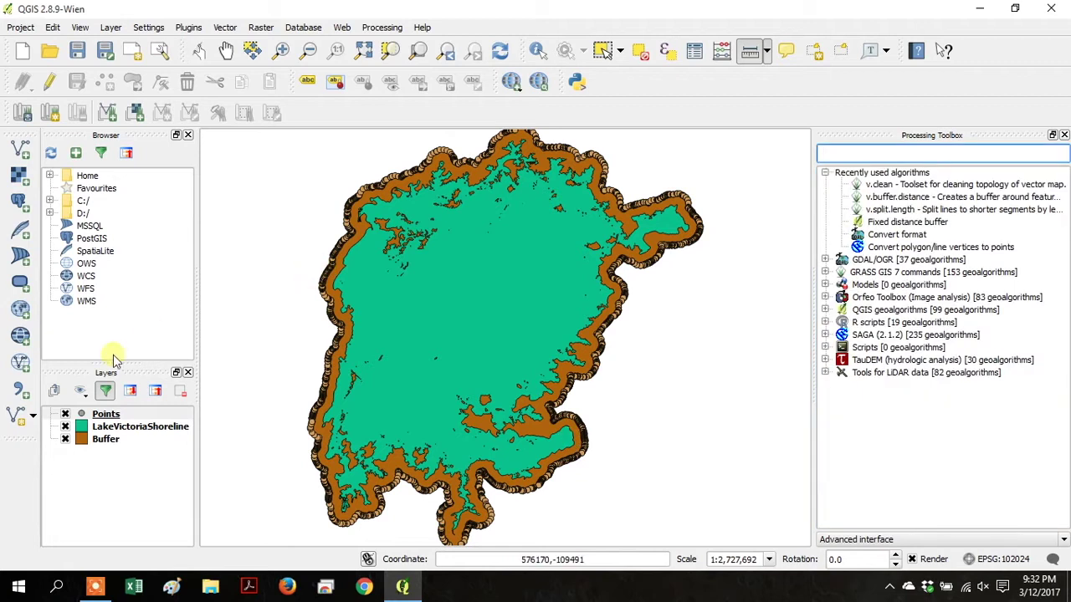
Step: Hide LakeVictoriaShoreline and Buffer, inspect the northern shoreline points close up, then zoom to full extent
click(65, 427)
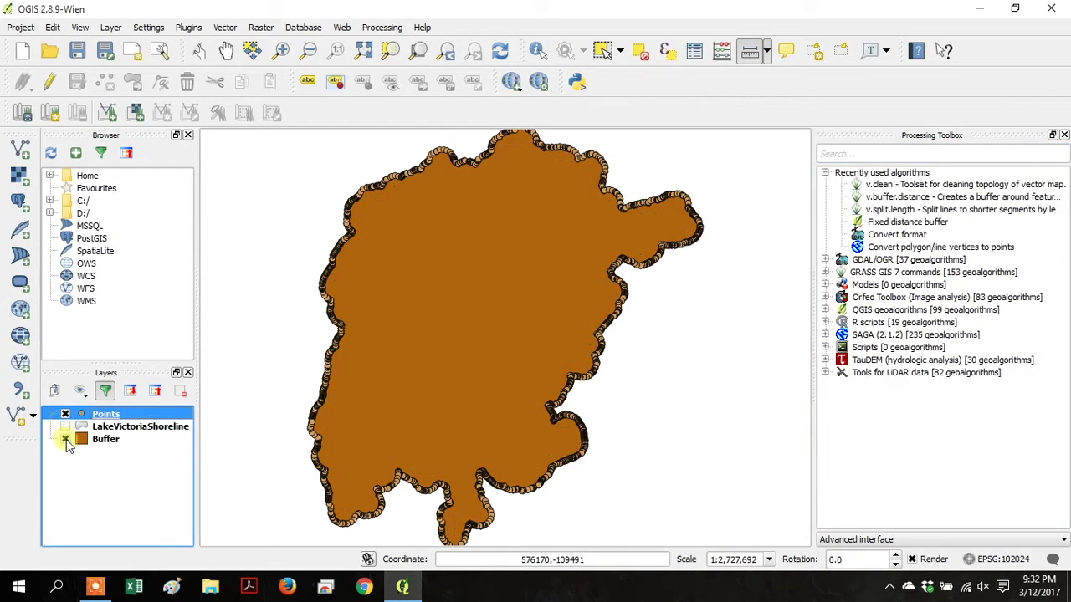
click(66, 439)
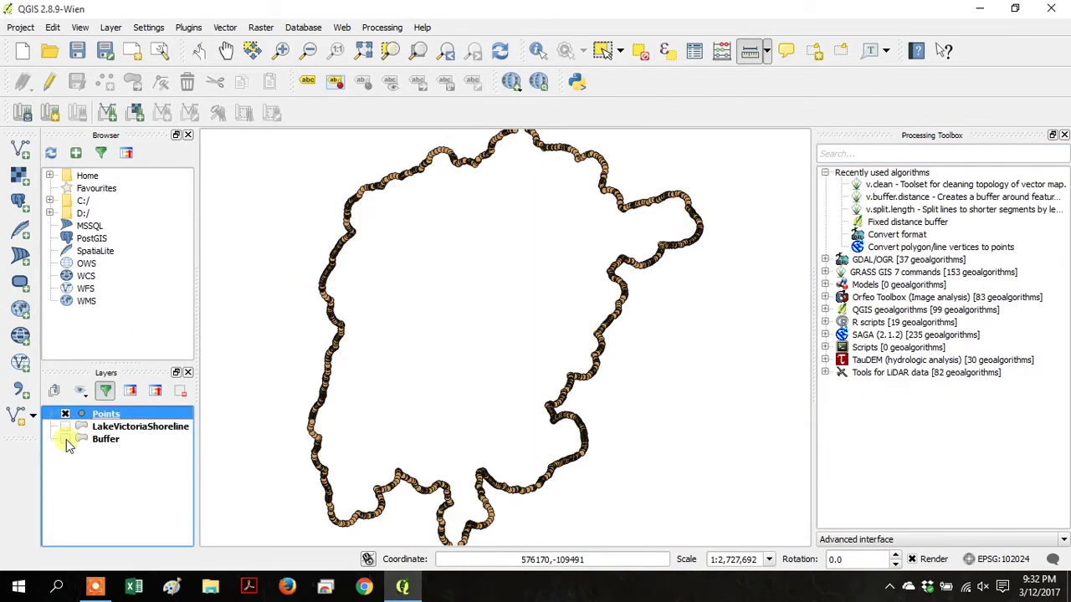
click(281, 52)
click(390, 183)
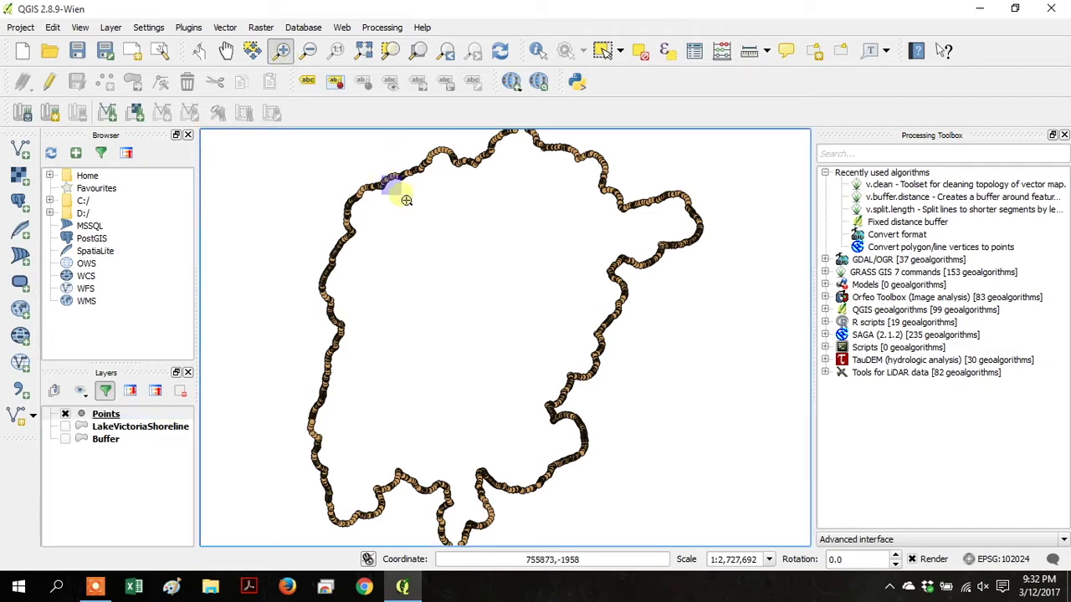
drag(405, 200, 406, 201)
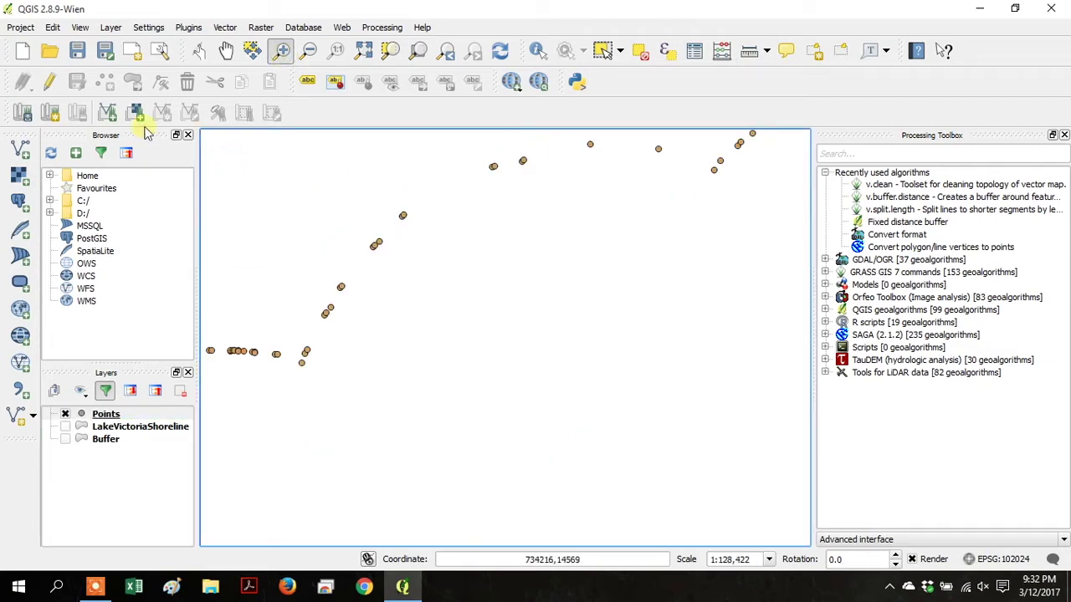
click(364, 55)
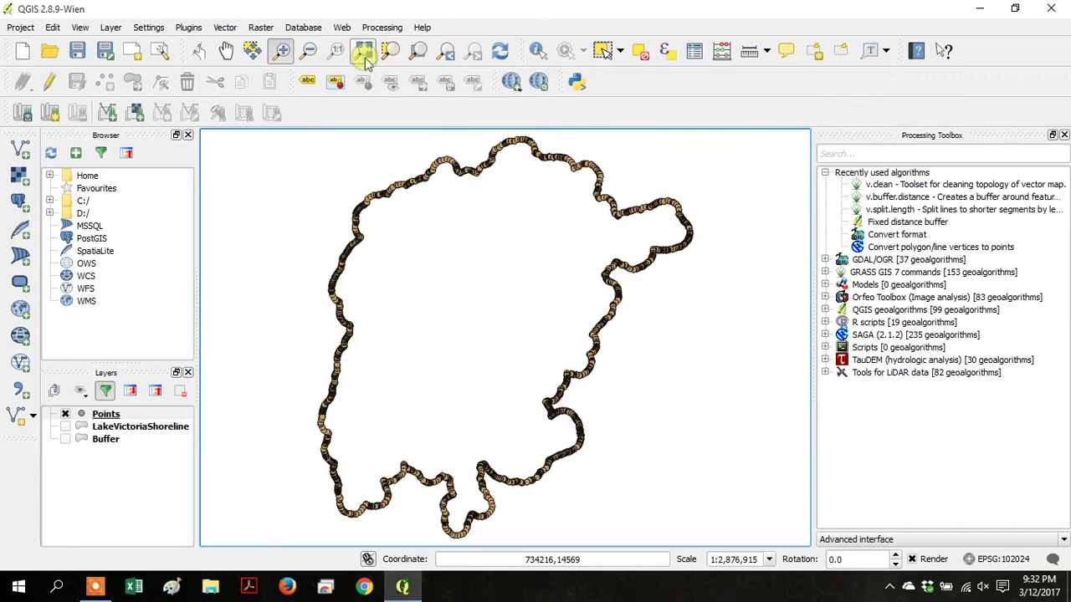
Step: Run GRASS v.hull on the shoreline points, saving the convex hull as cvhull.shp
click(865, 159)
text(convex)
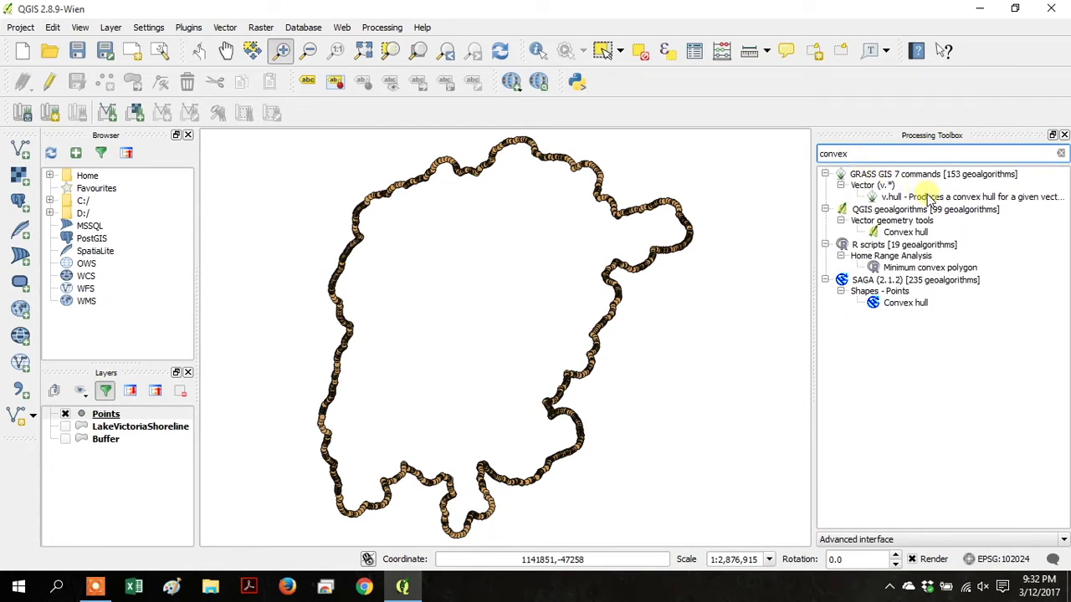
double_click(931, 199)
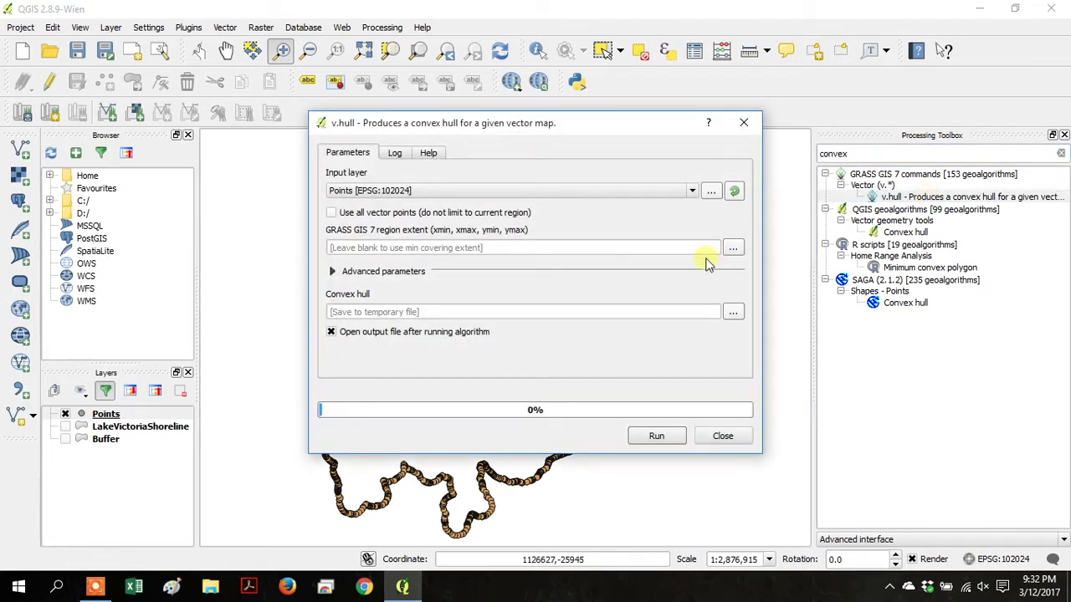
click(733, 314)
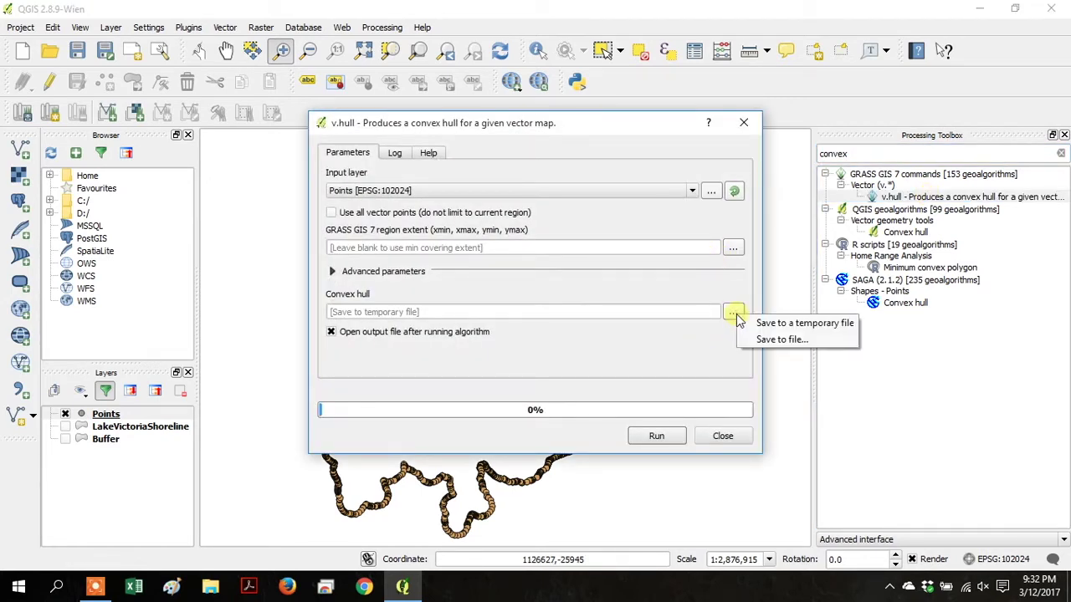
click(761, 337)
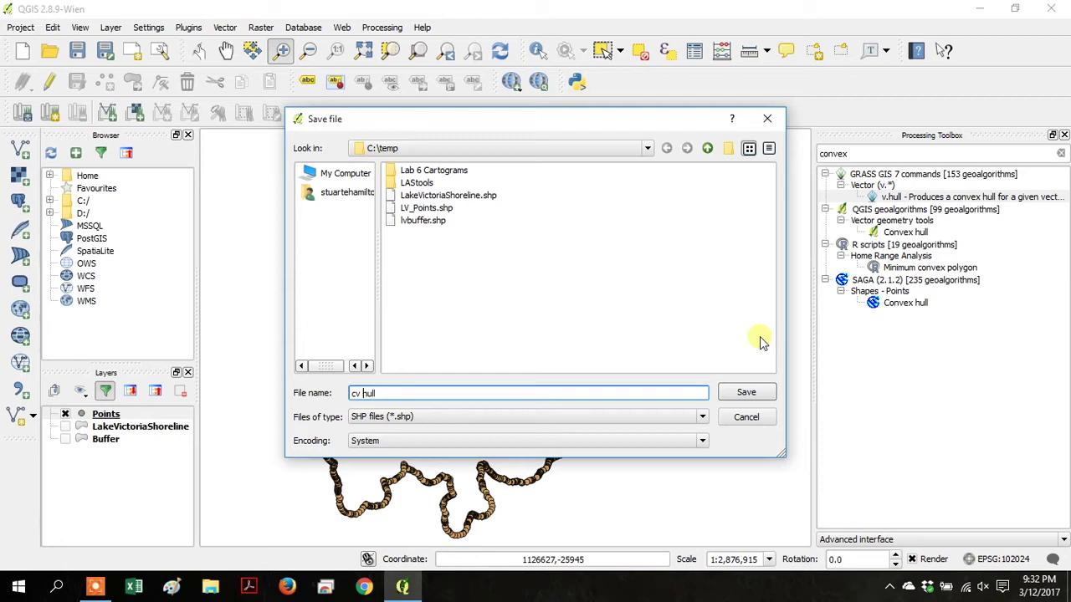
click(758, 391)
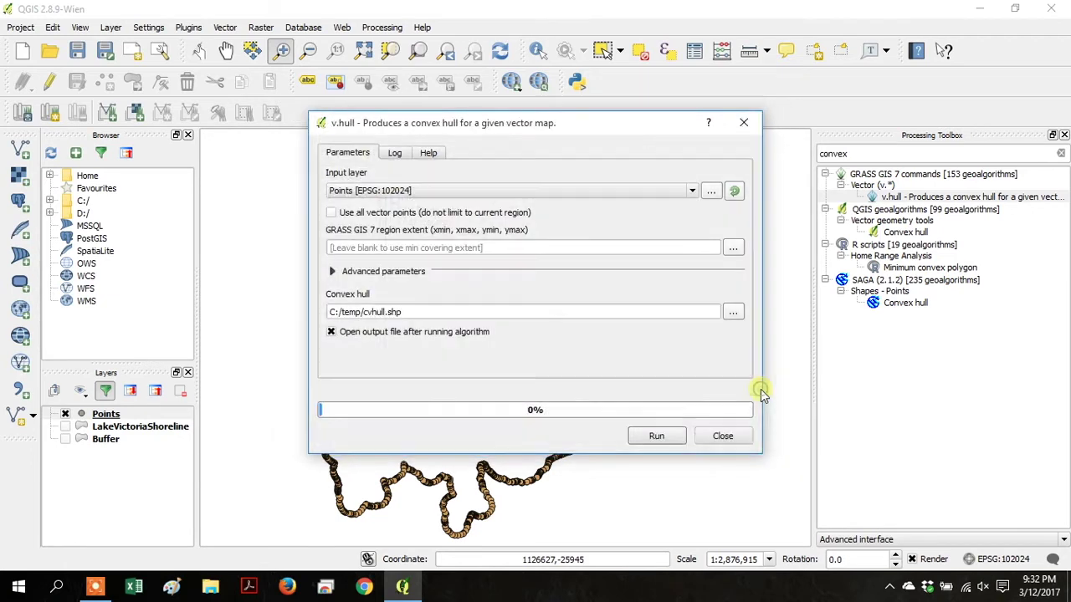
click(670, 440)
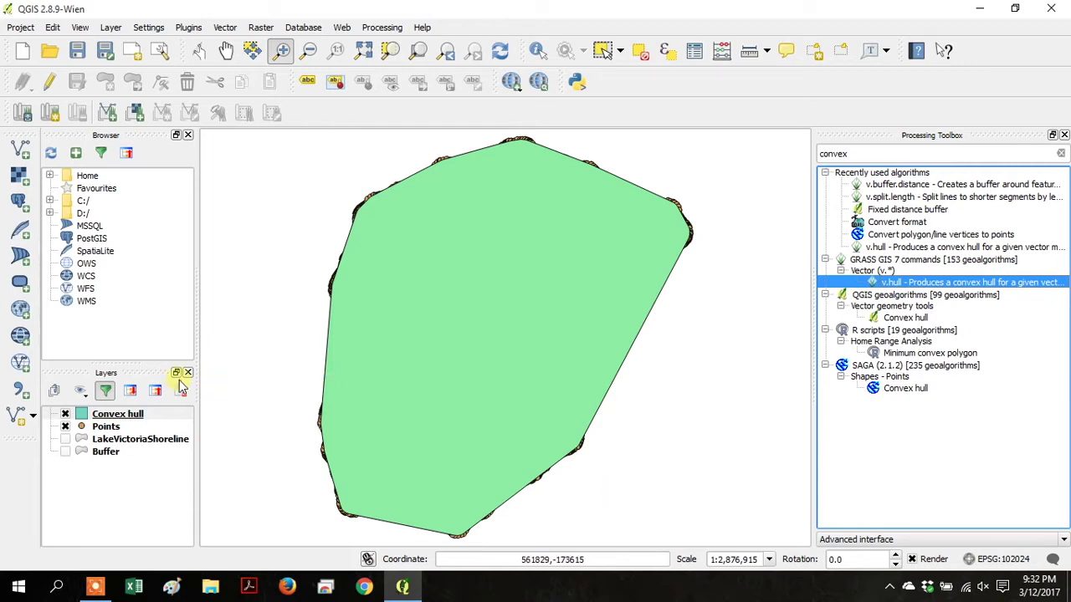
Step: Hide Convex hull and Points, show LakeVictoriaShoreline, and clear the 'convex' toolbox search
click(64, 413)
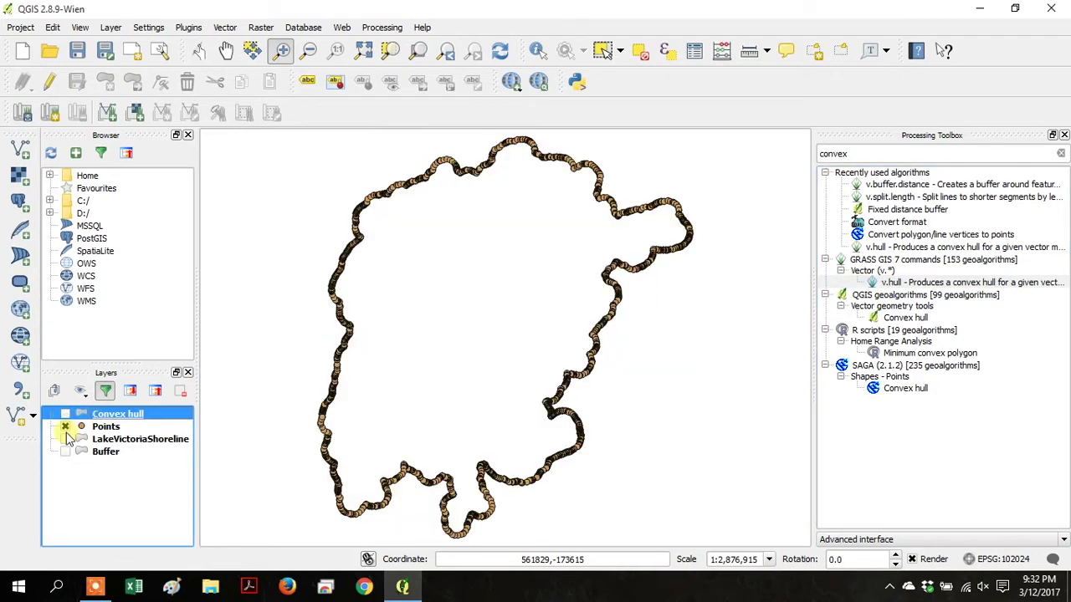
click(65, 427)
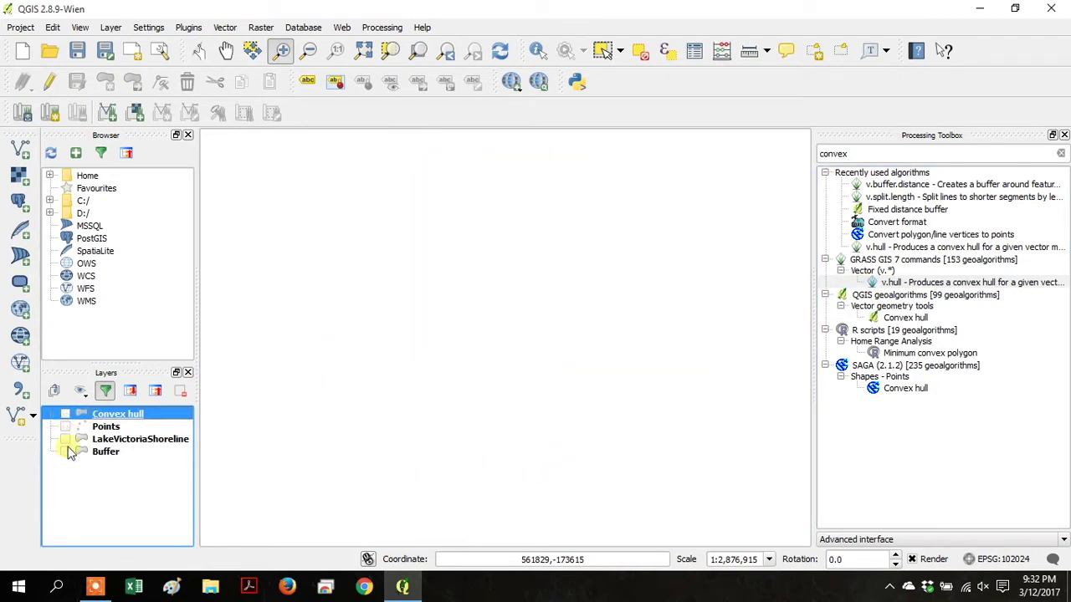
click(65, 439)
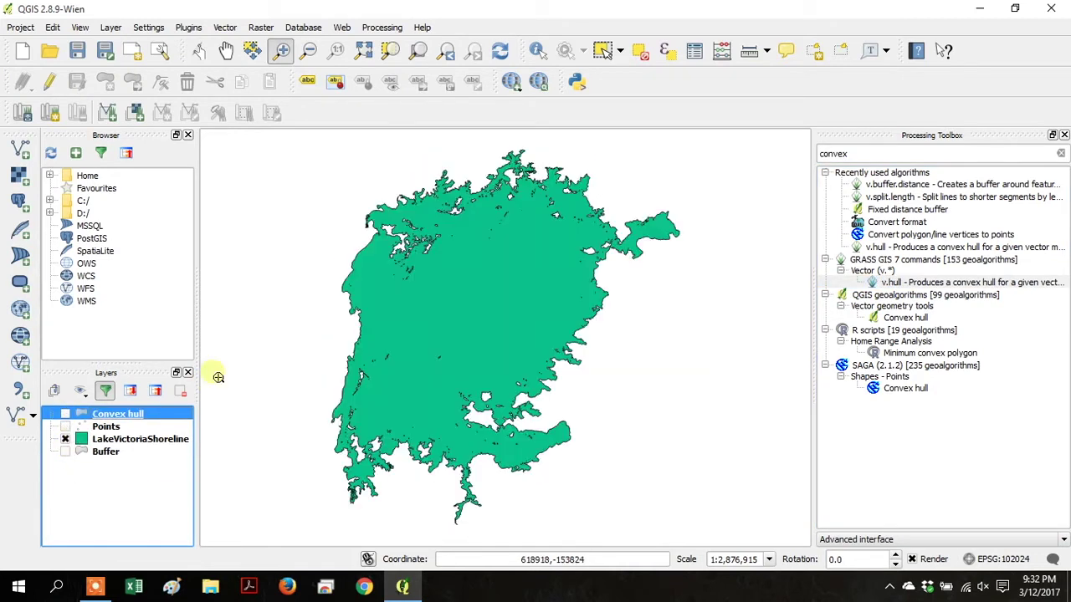
click(906, 159)
key(BackSpace)
key(BackSpace)
key(BackSpace)
key(BackSpace)
key(BackSpace)
key(BackSpace)
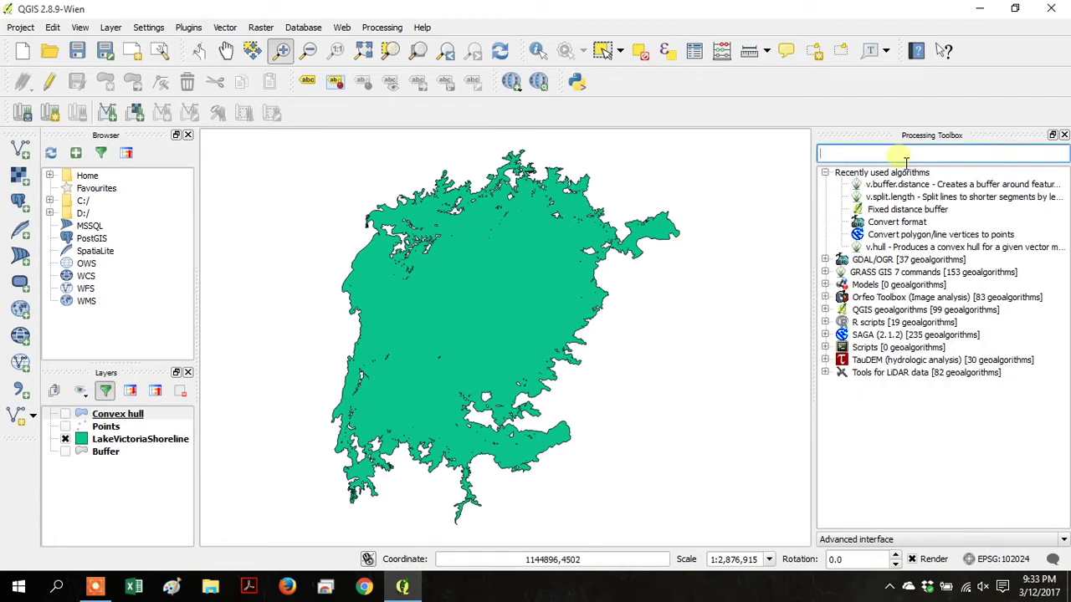
Step: Open Convert format from GDAL/OGR > [OGR] Conversion, with Buffer as input
click(827, 259)
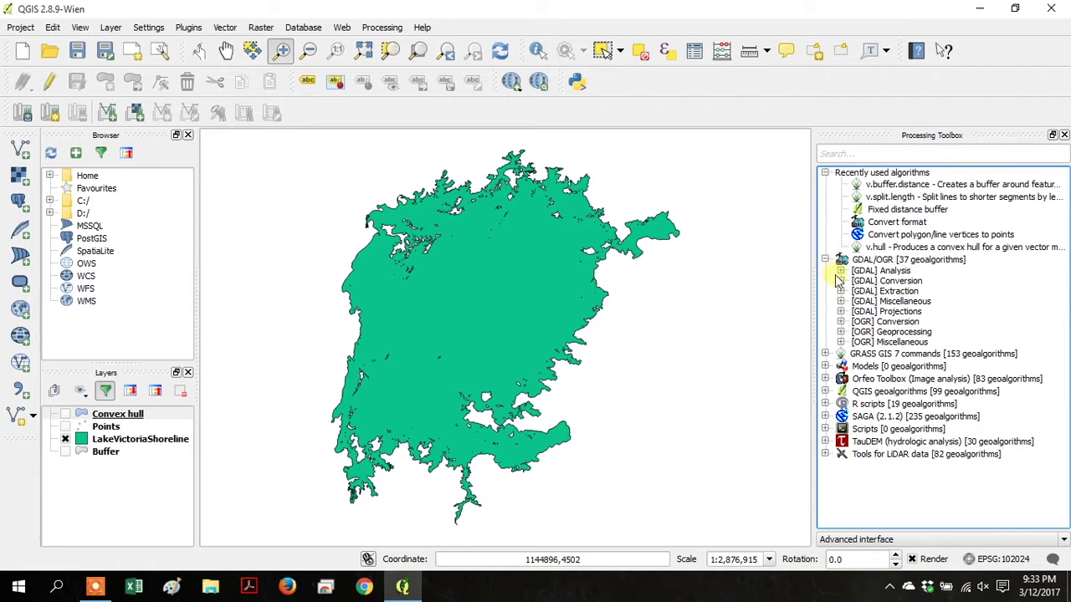
click(841, 282)
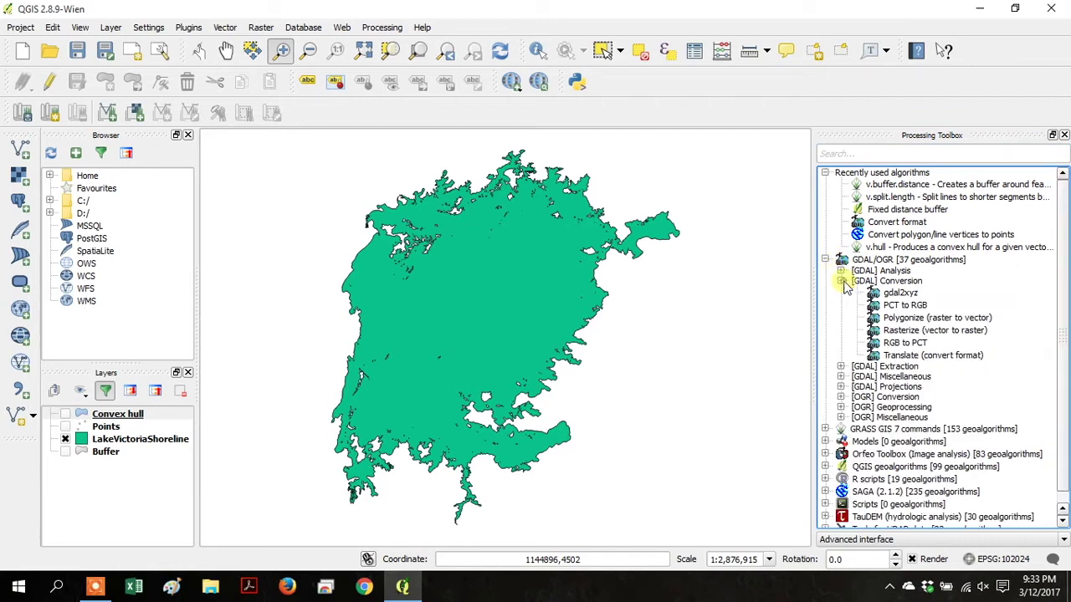
click(840, 282)
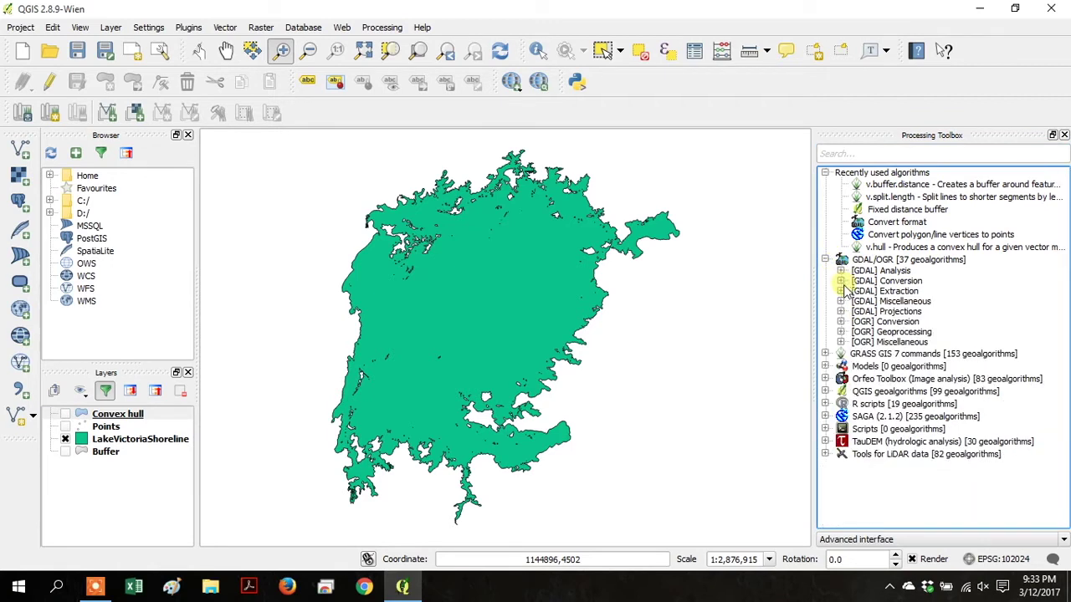
click(841, 321)
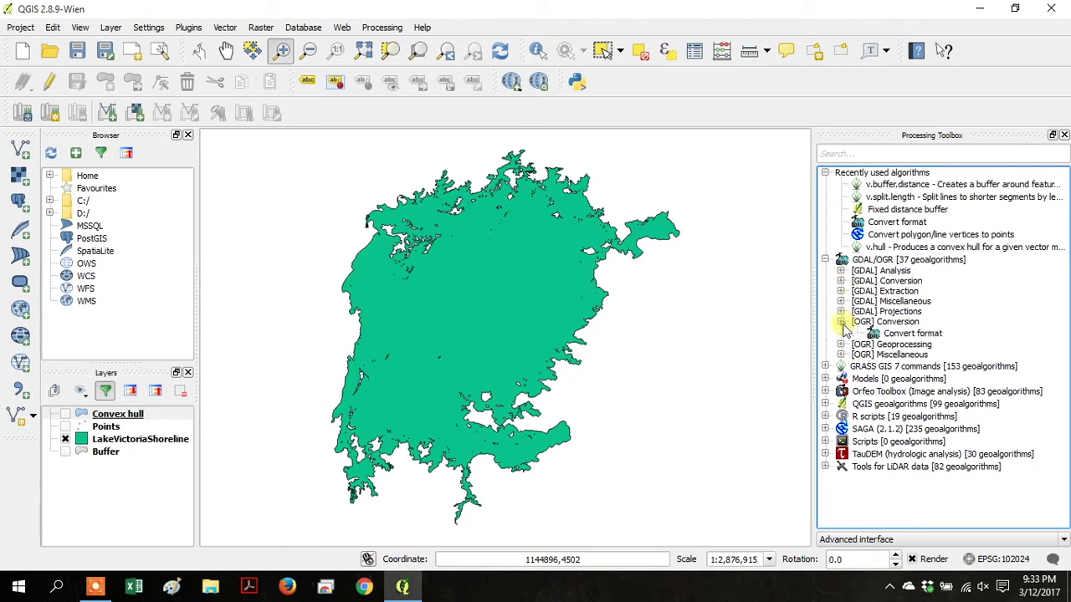
double_click(908, 334)
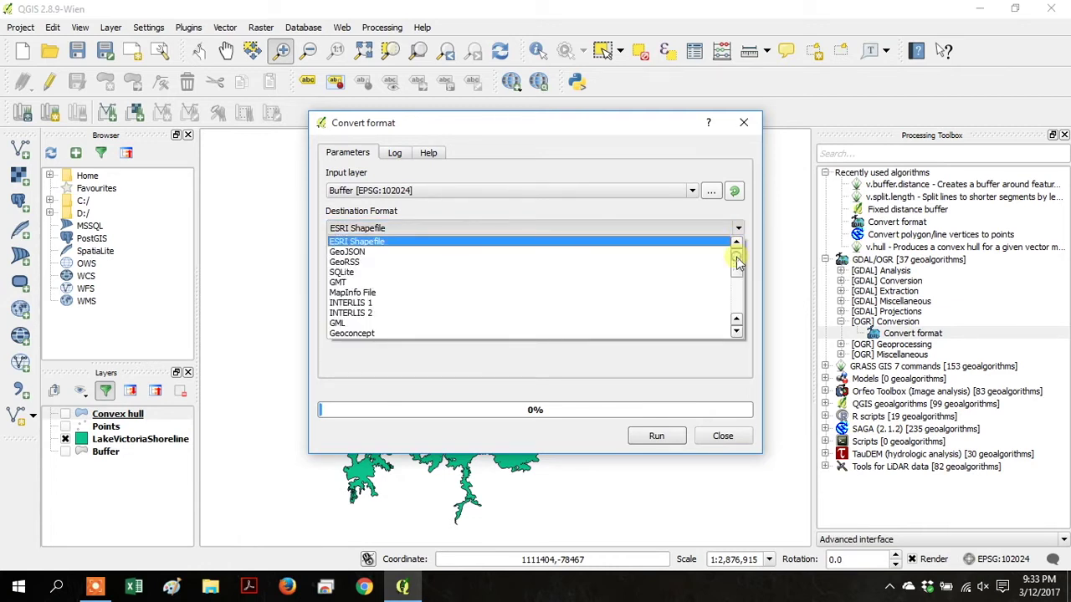
Step: Convert Buffer to GeoJSON saved as C:/temp/lvgeojson, adding an Output layer
mouse_move(739, 262)
mouse_down()
mouse_move(738, 297)
mouse_move(739, 259)
mouse_up()
click(695, 252)
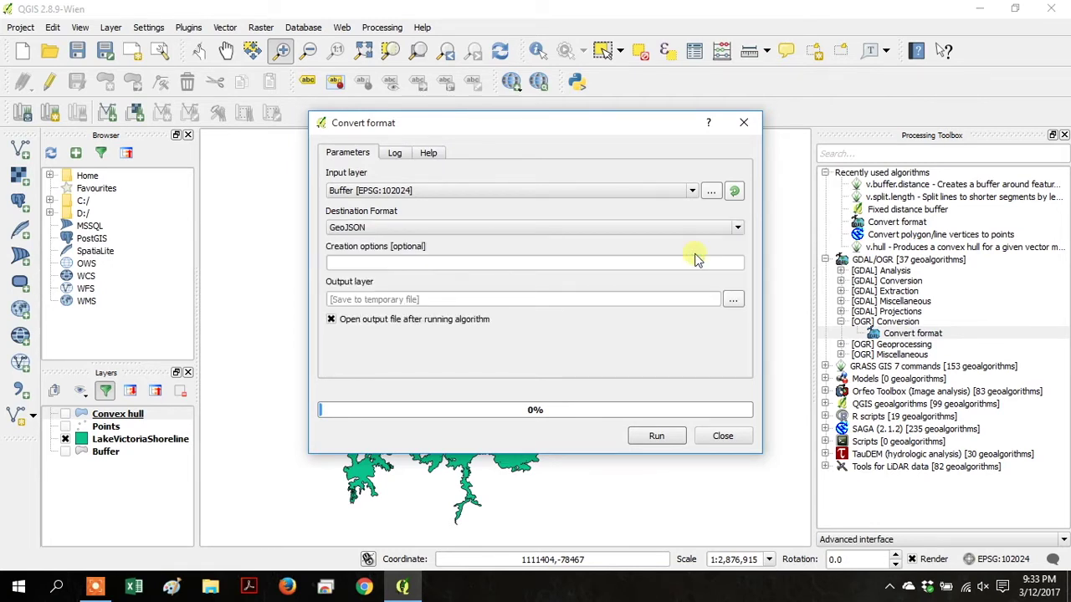
click(734, 305)
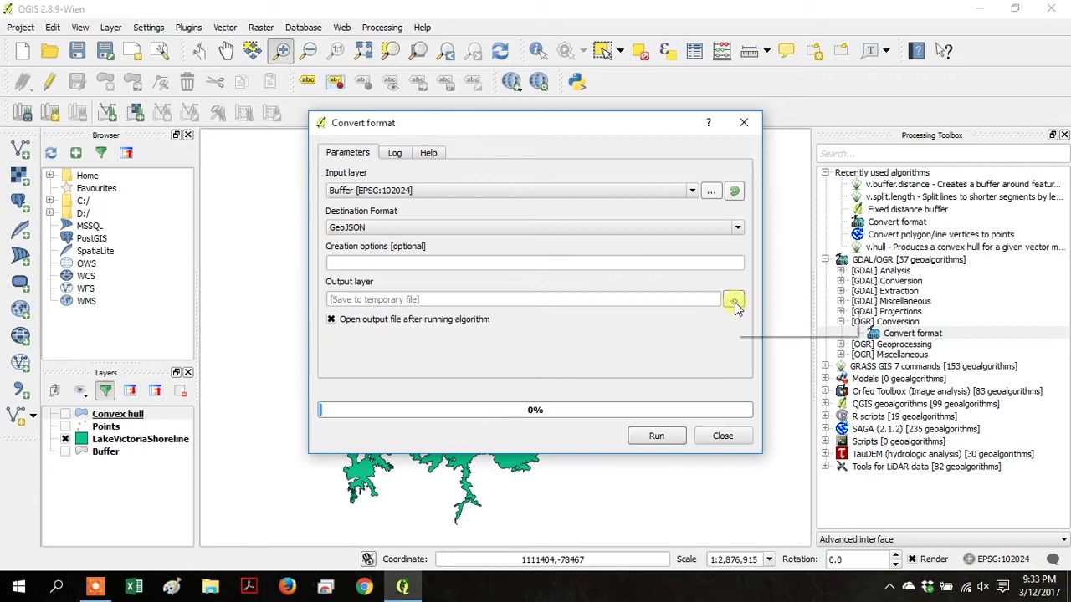
click(765, 327)
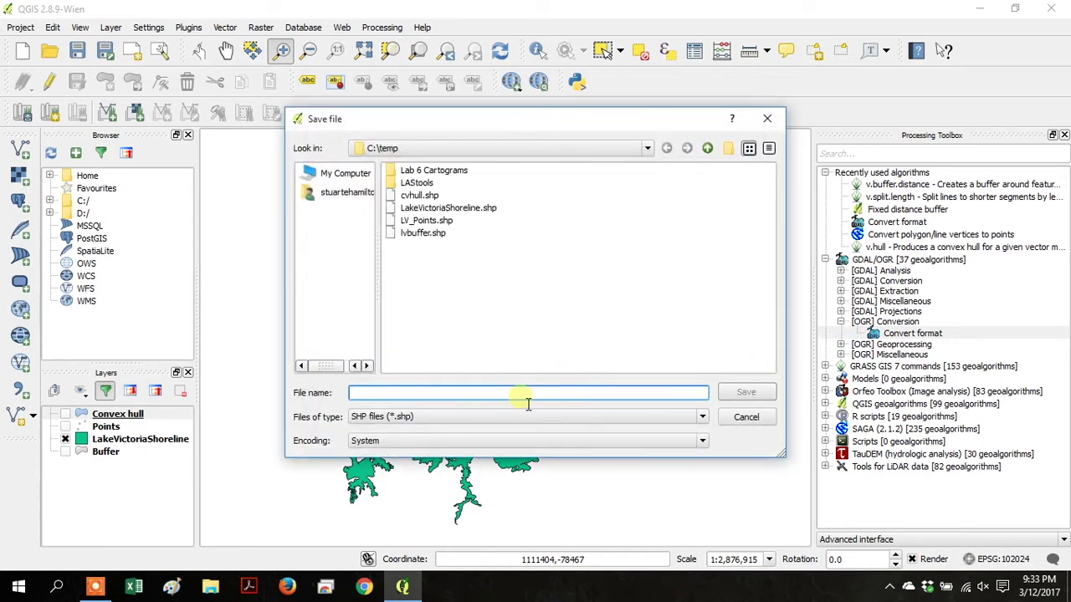
text(lv)
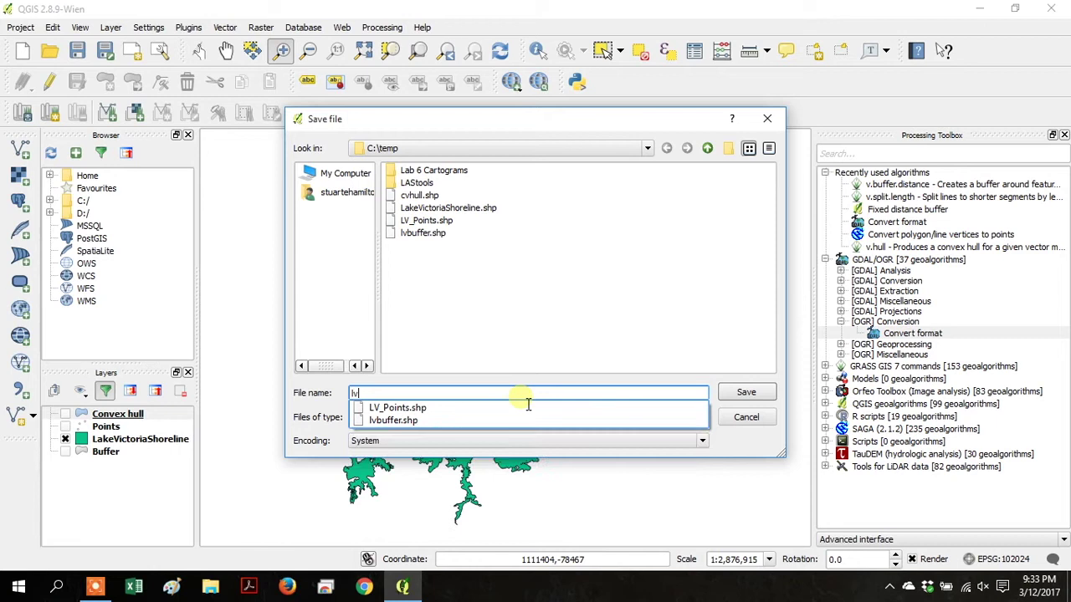
text(geojsob)
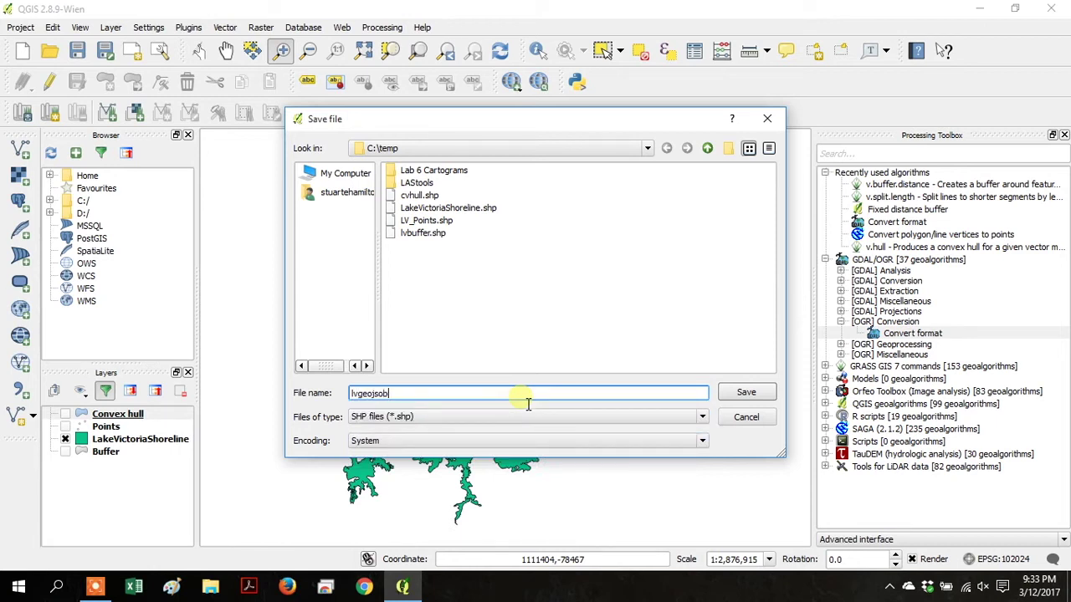
click(747, 393)
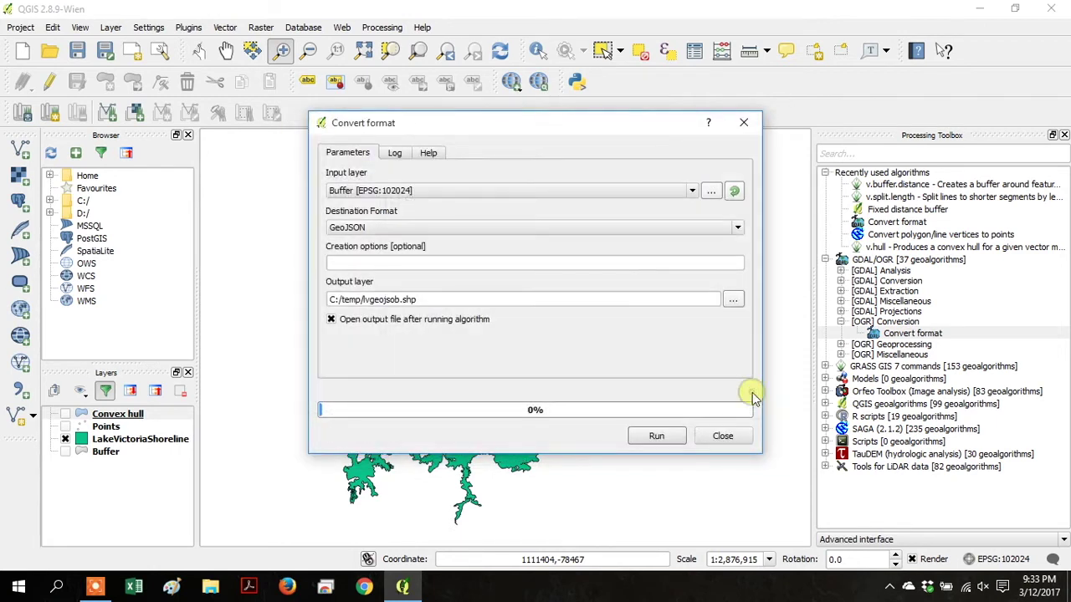
click(477, 300)
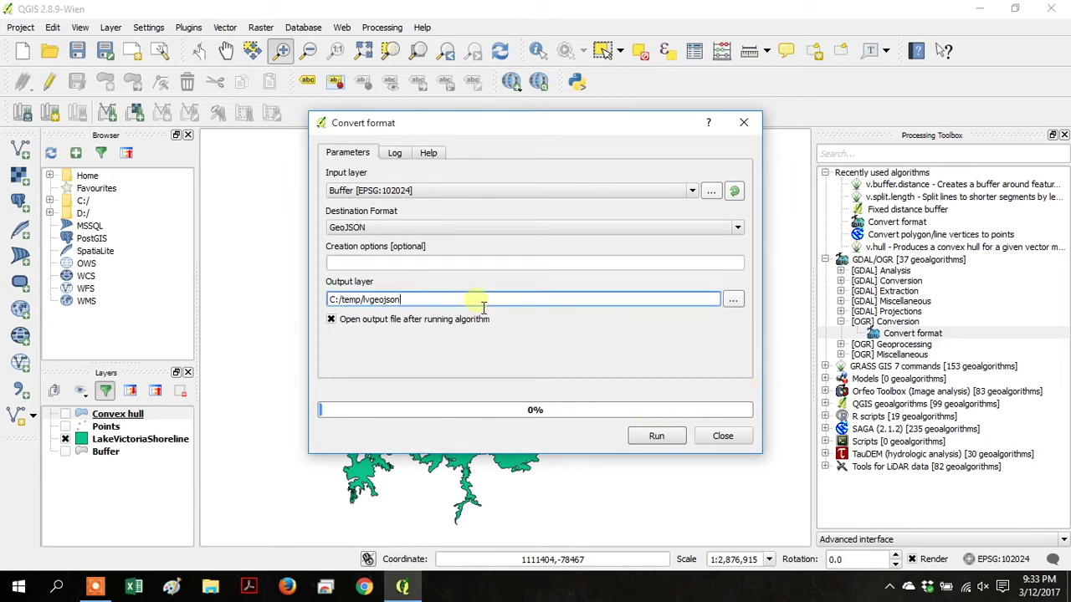
click(655, 436)
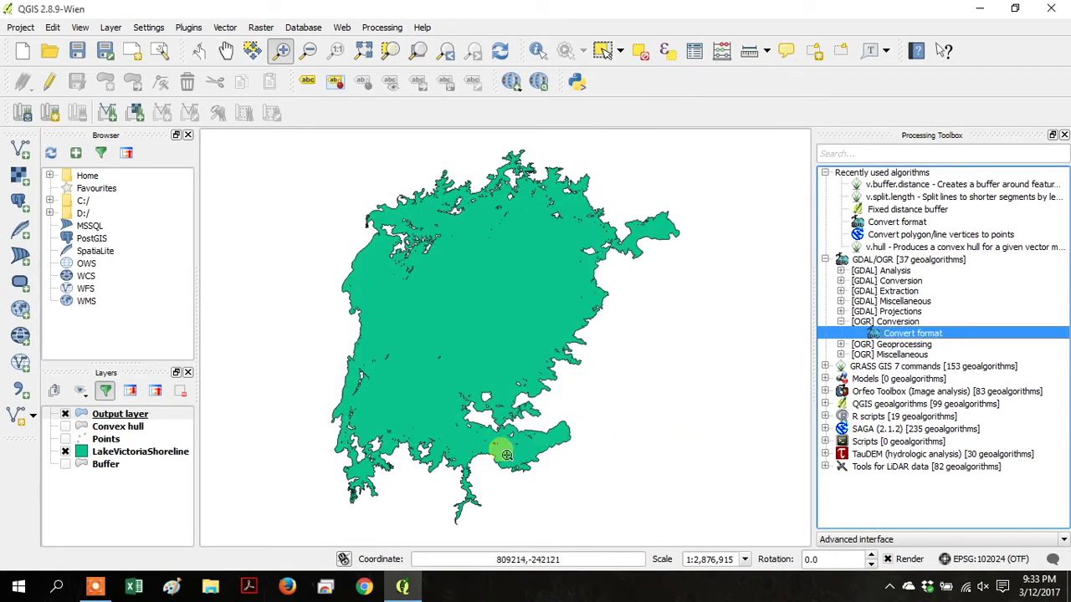
Step: Remove the Output layer from the project and switch to File Explorer
right_click(134, 416)
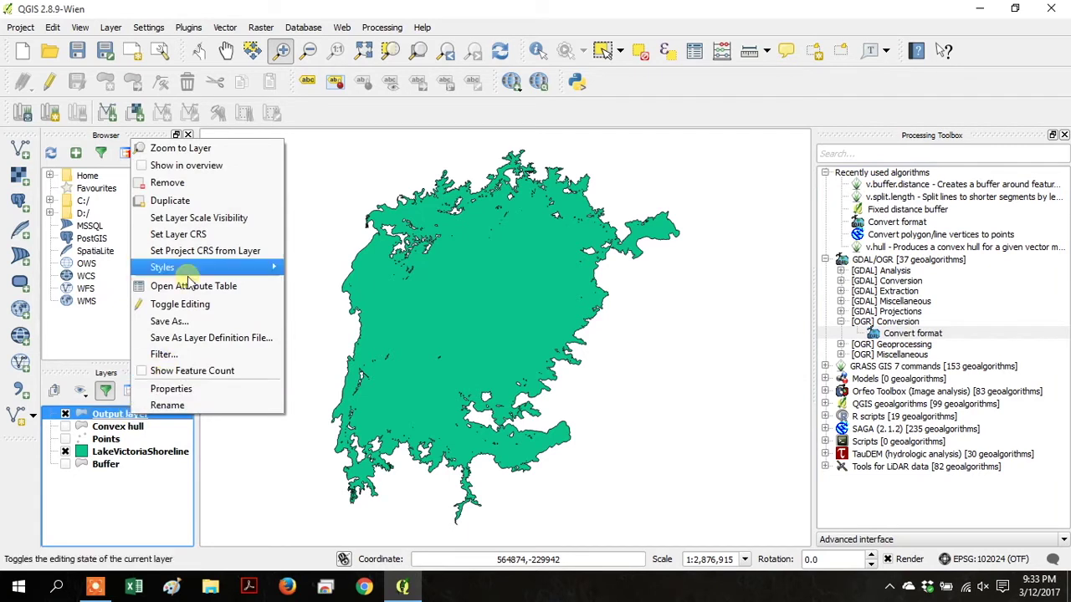
click(199, 184)
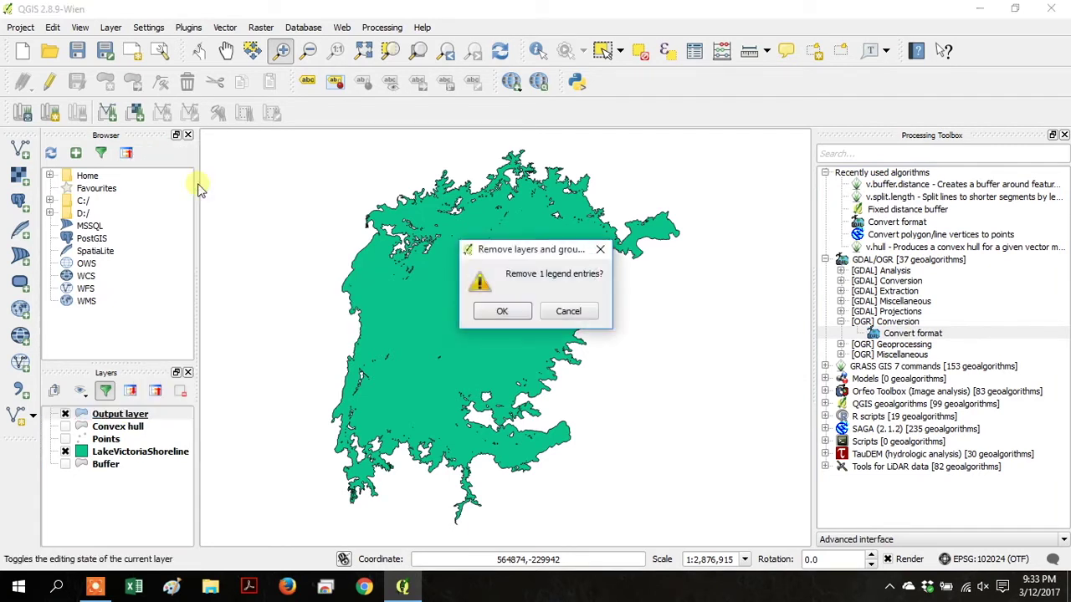
click(487, 311)
click(223, 592)
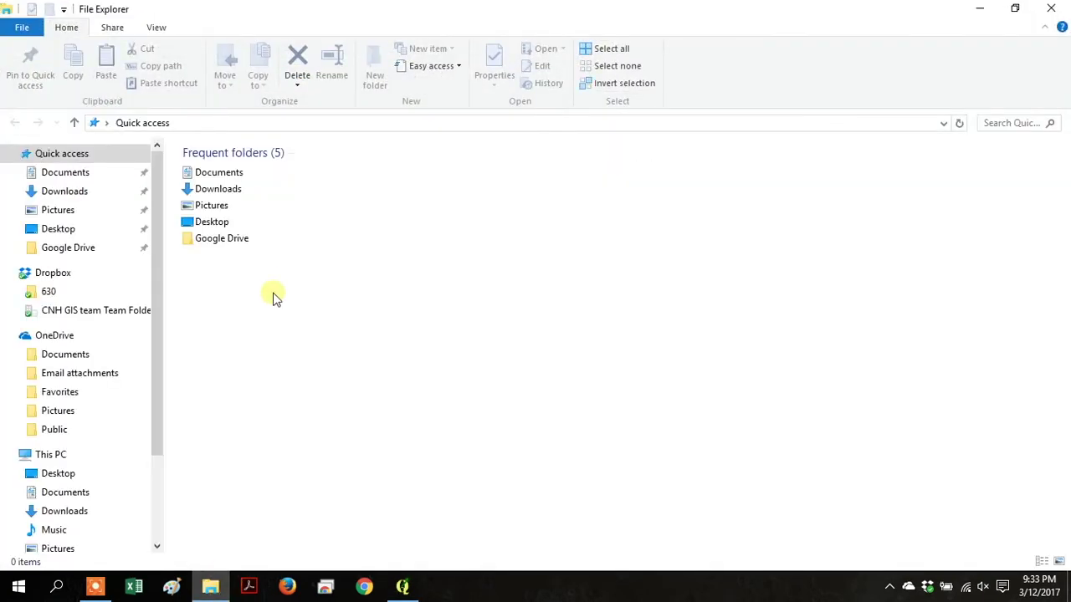
Step: Find the new lvgeojson.shp.geojson (117 KB) in C:\temp, then return to QGIS
drag(159, 259, 151, 345)
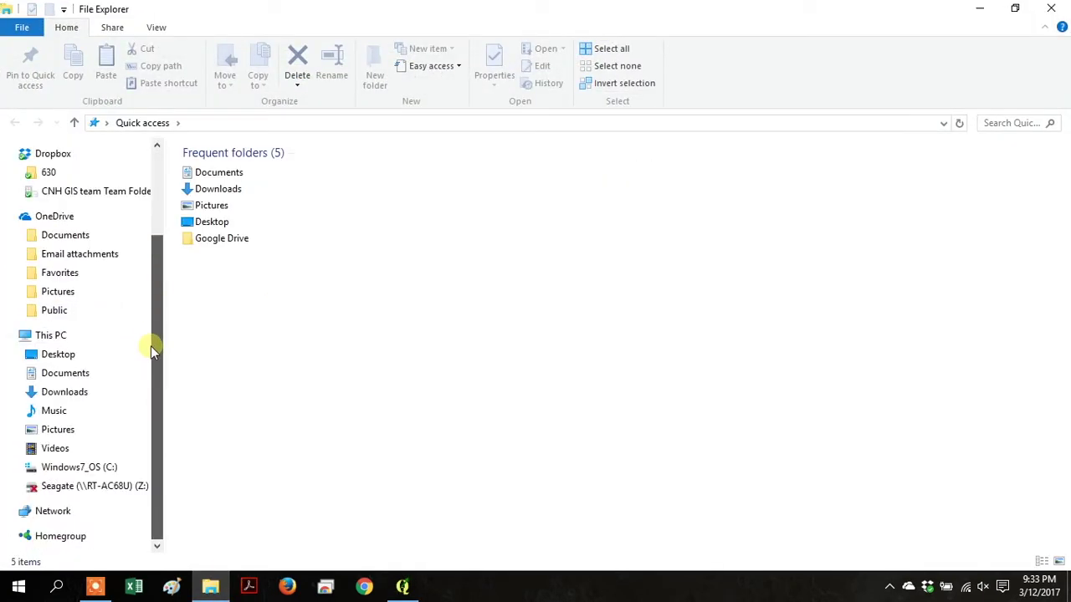
click(90, 470)
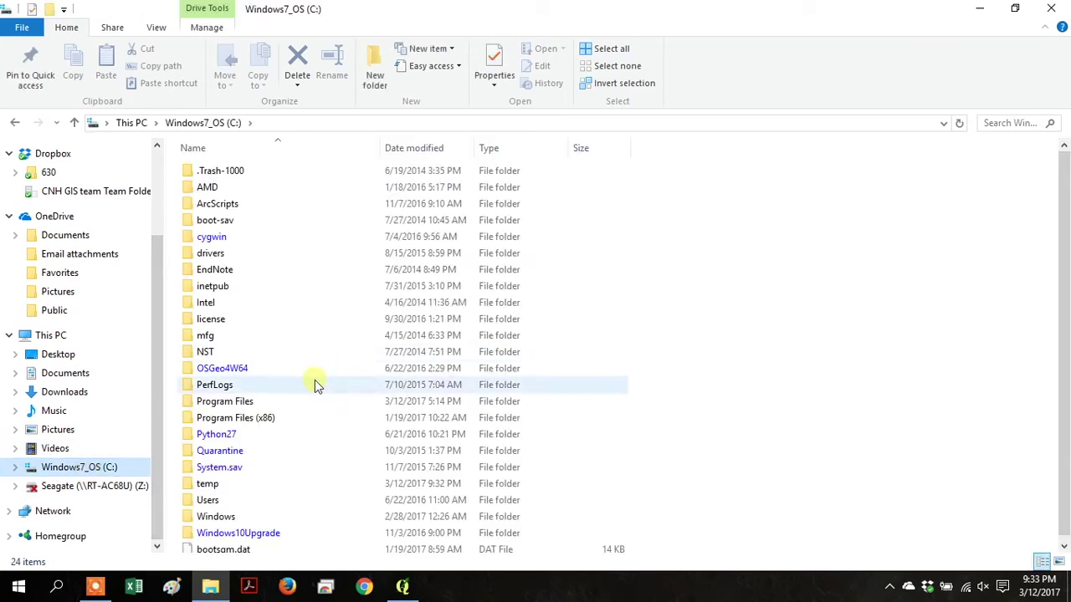
double_click(211, 488)
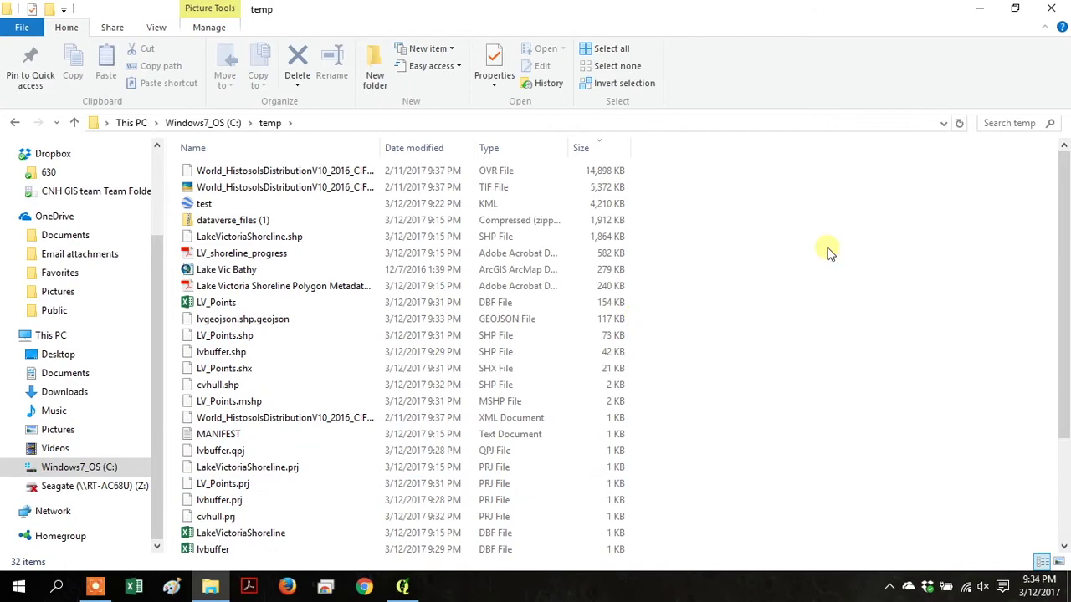
click(522, 322)
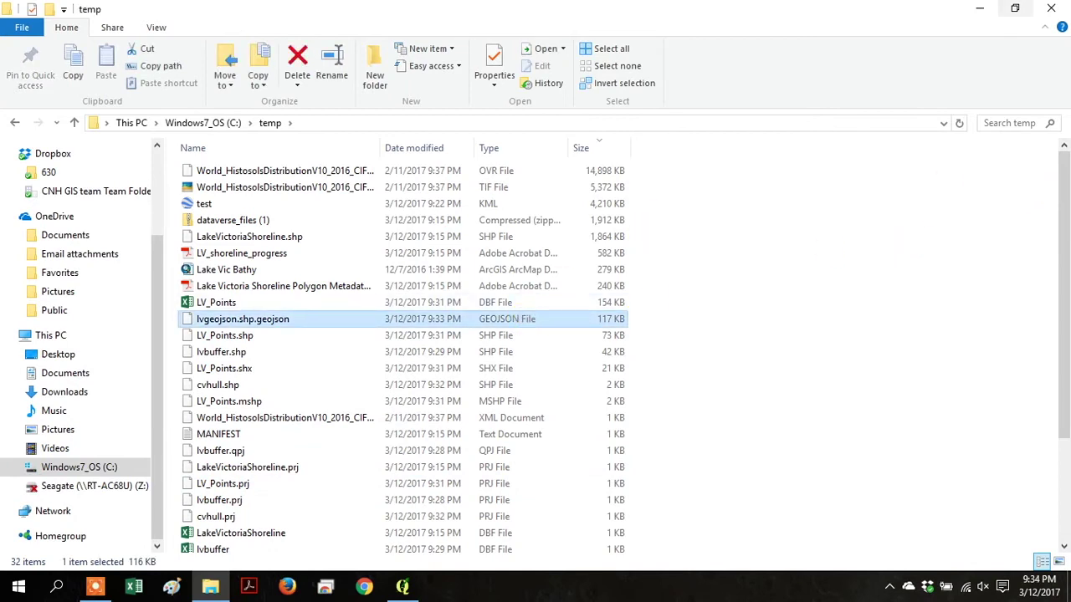
click(976, 9)
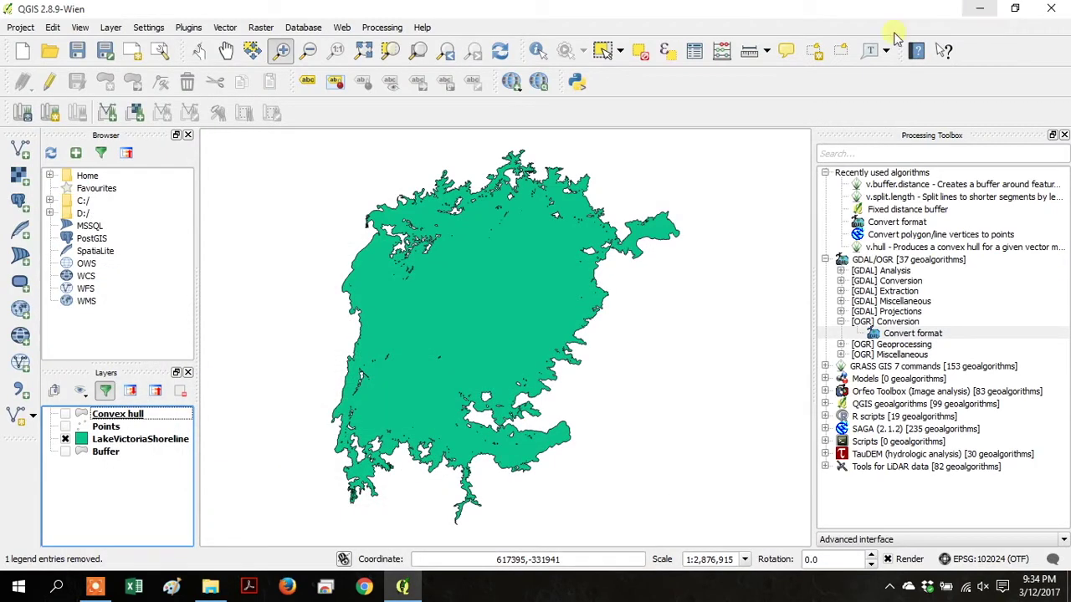
Step: Remove the Convex hull, Points and Buffer layers from the Layers panel
right_click(133, 419)
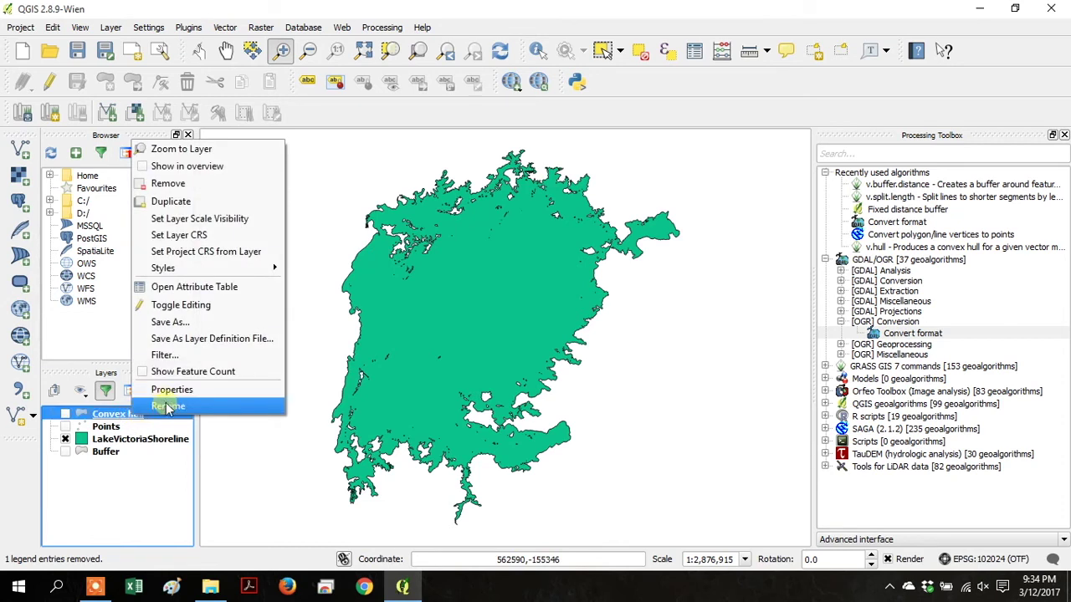
click(169, 184)
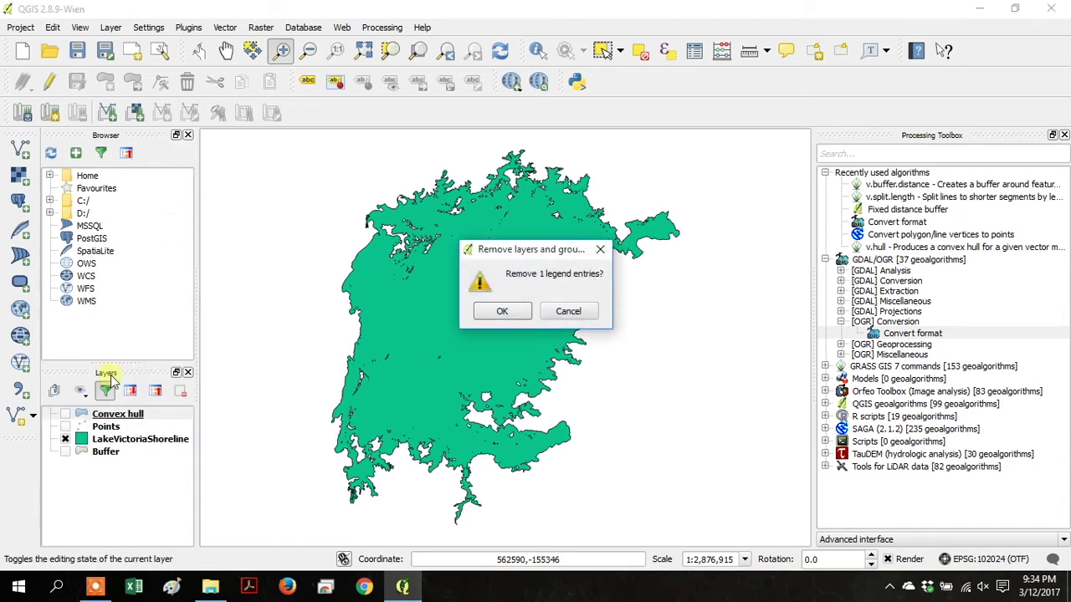
click(500, 311)
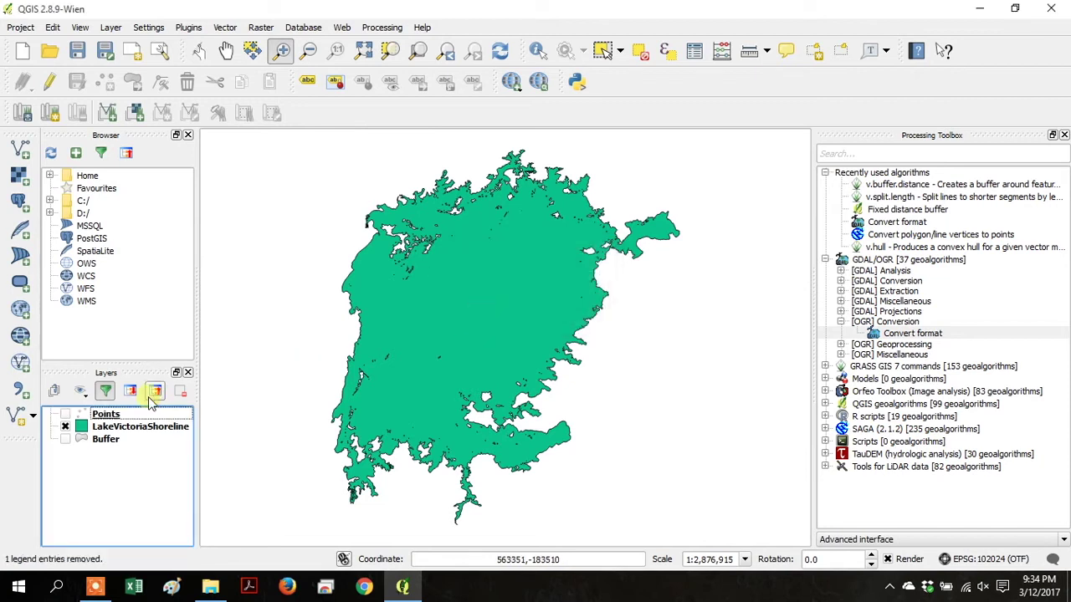
right_click(102, 416)
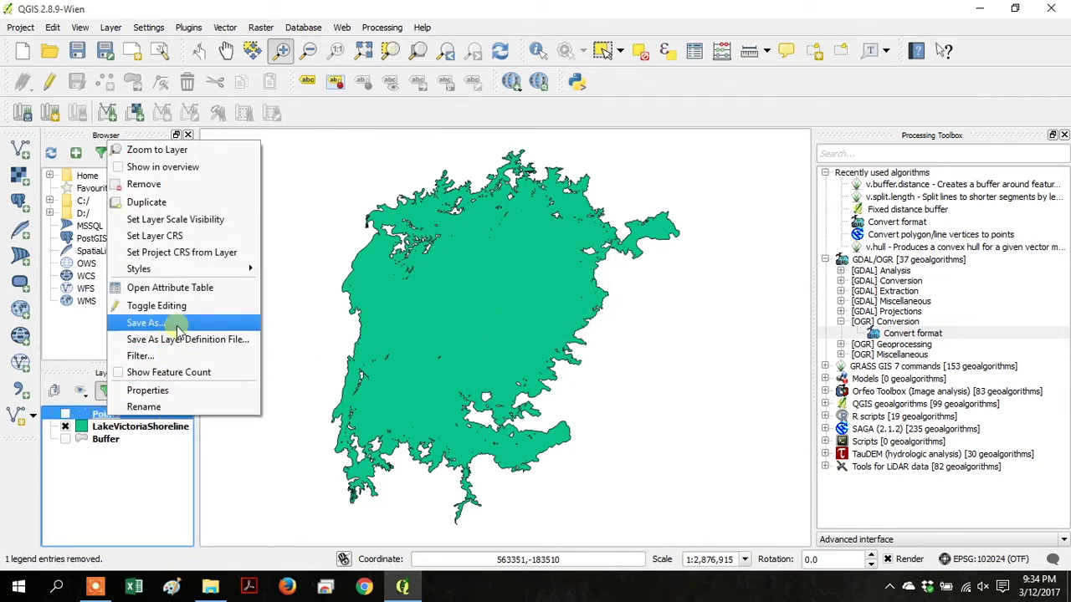
click(146, 183)
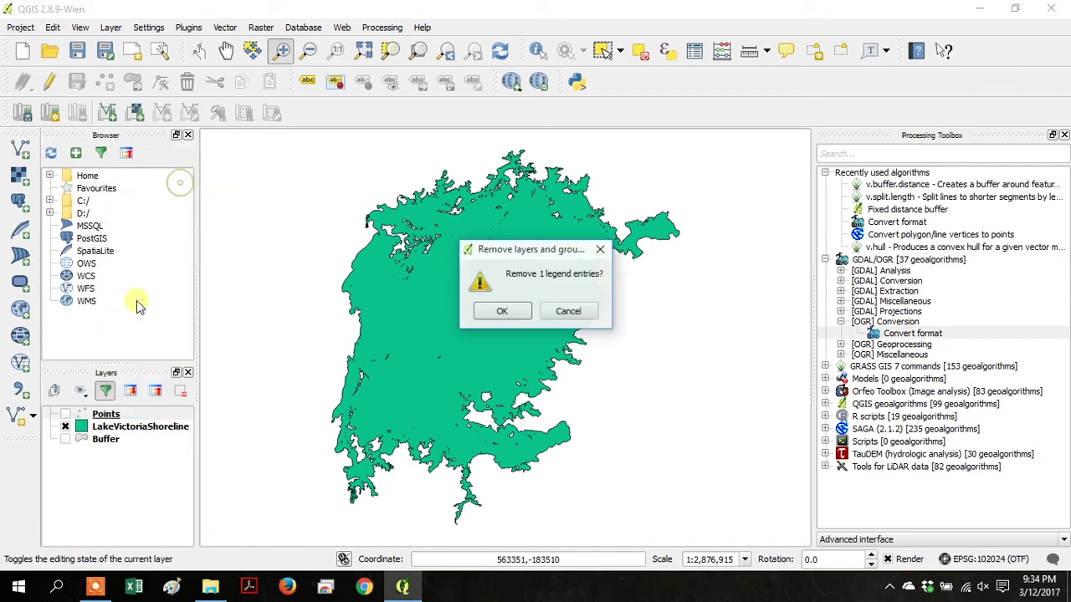
click(500, 312)
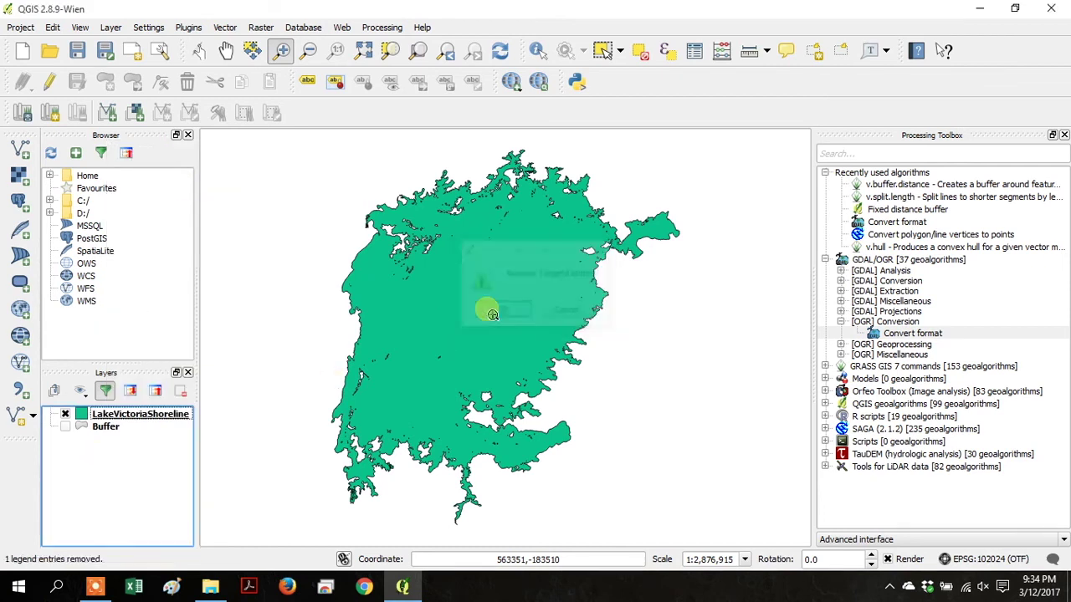
right_click(116, 429)
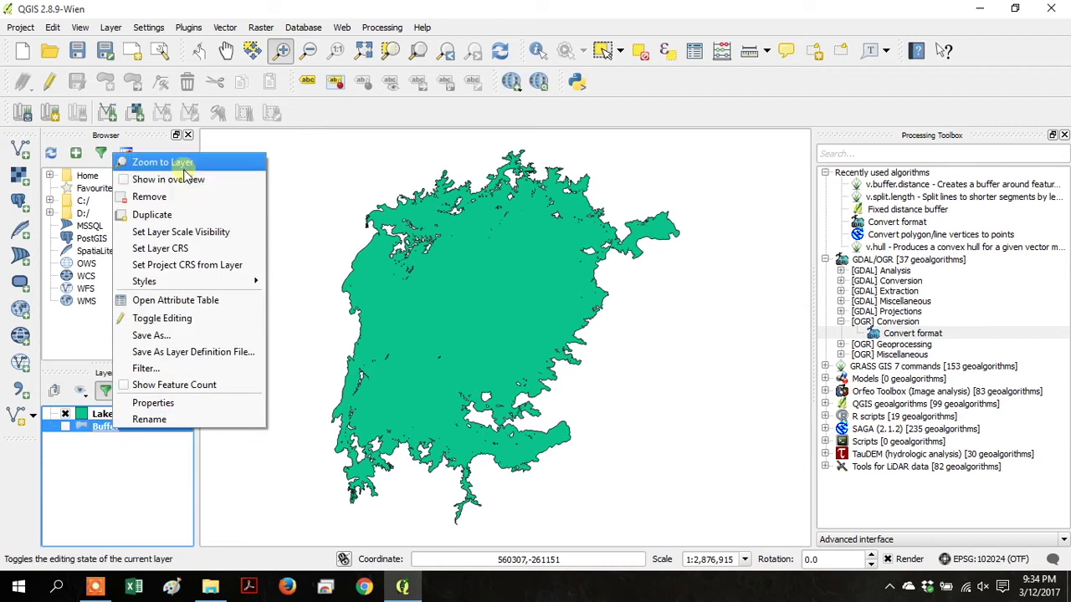
click(176, 201)
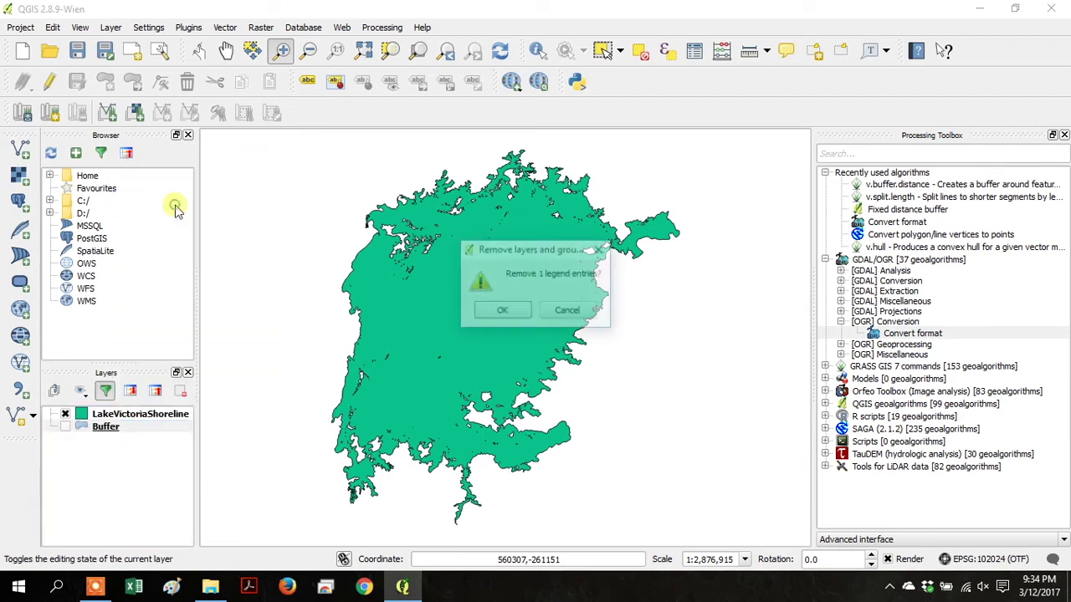
click(494, 312)
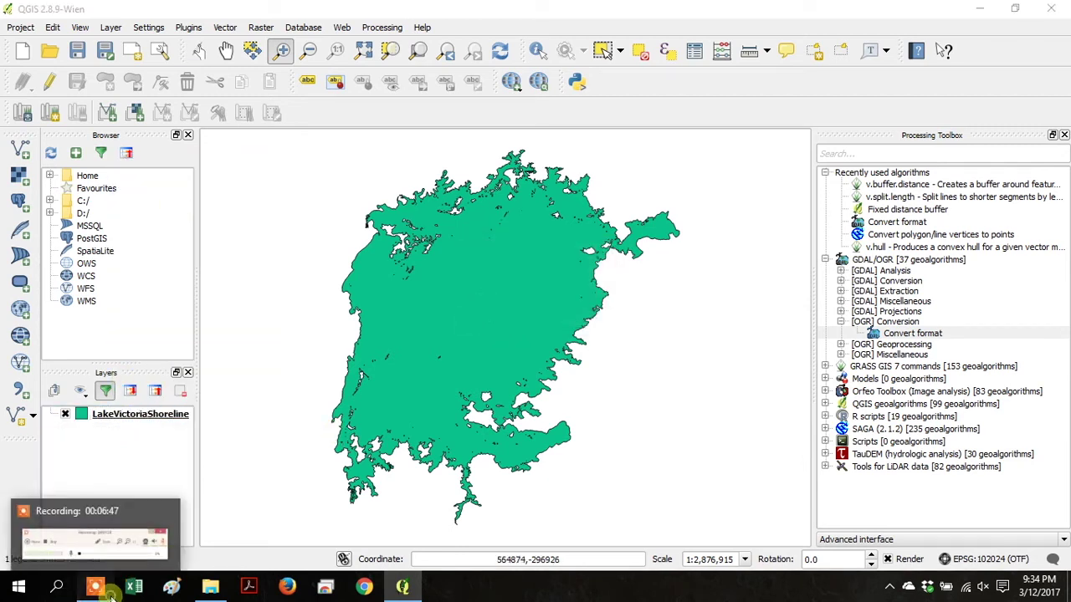
click(111, 594)
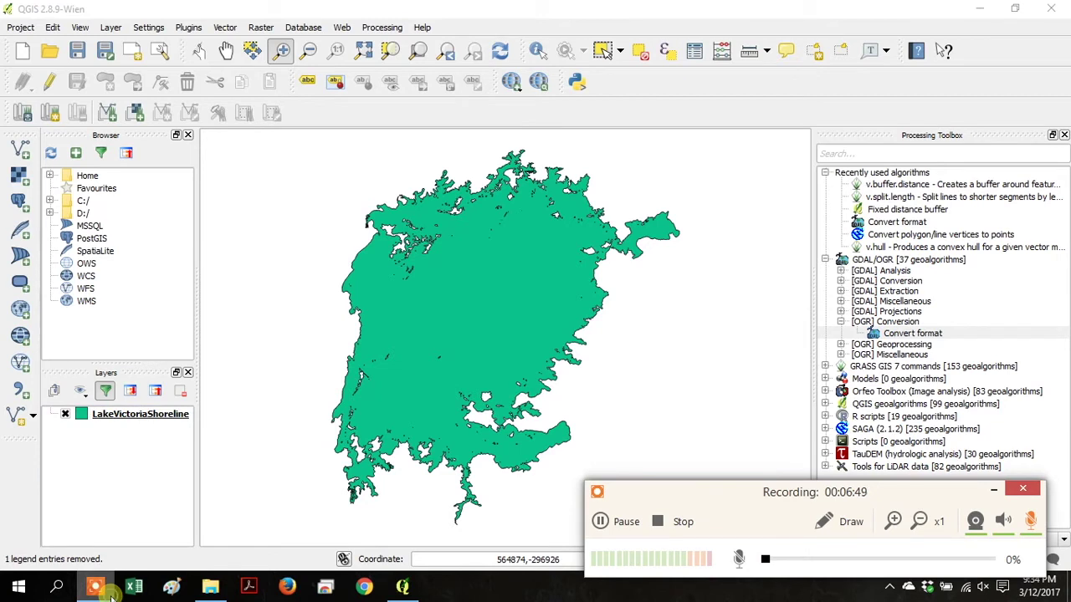
click(993, 489)
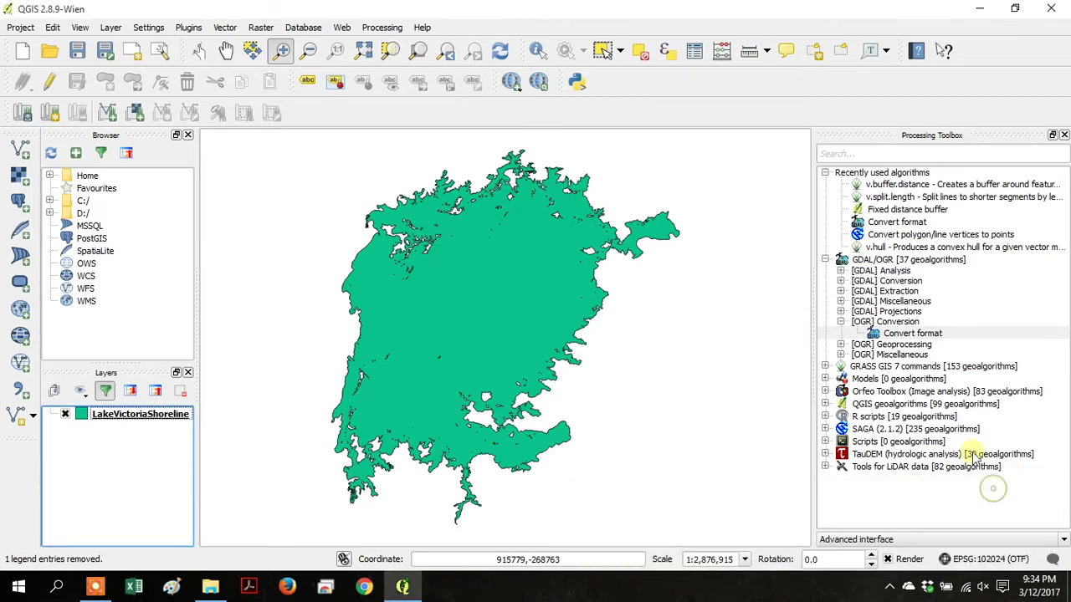
Step: Open v.clean from GRASS GIS 7 commands > Vector (v.*) in the Processing Toolbox
click(826, 260)
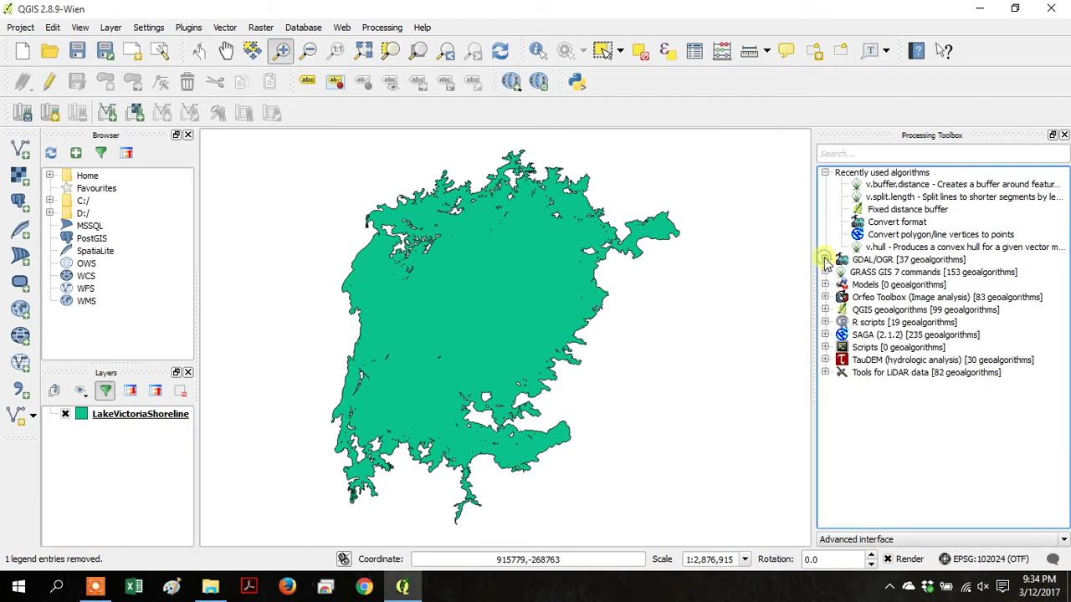
click(826, 272)
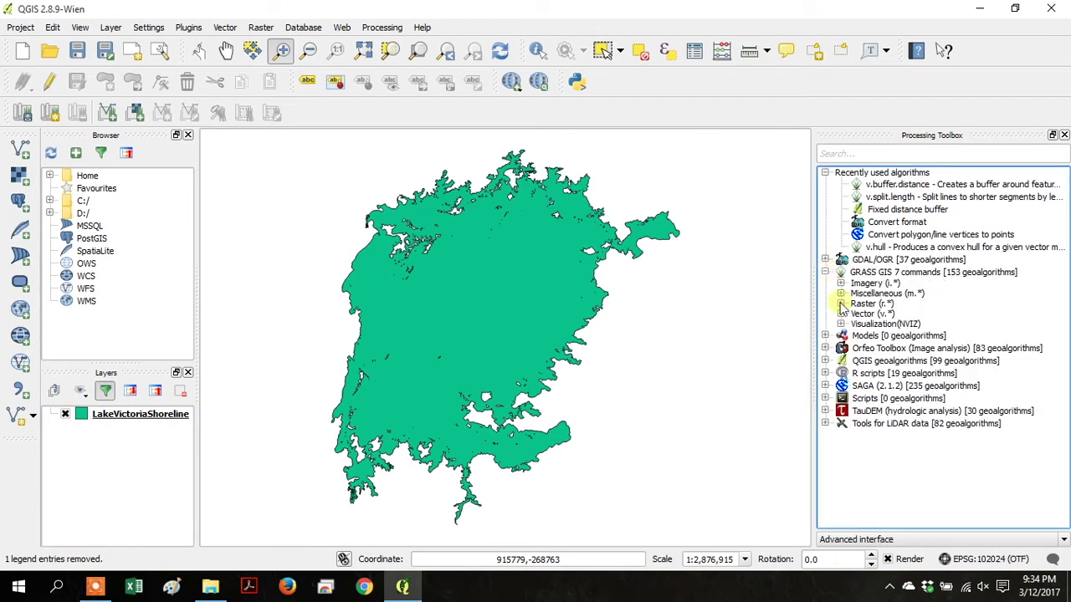
click(841, 303)
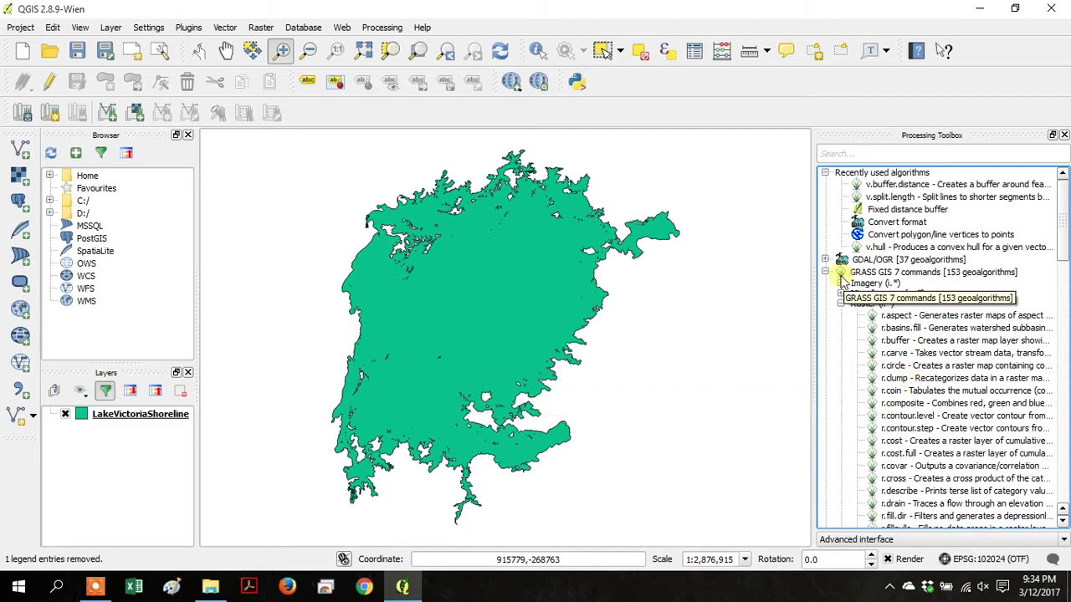
click(840, 303)
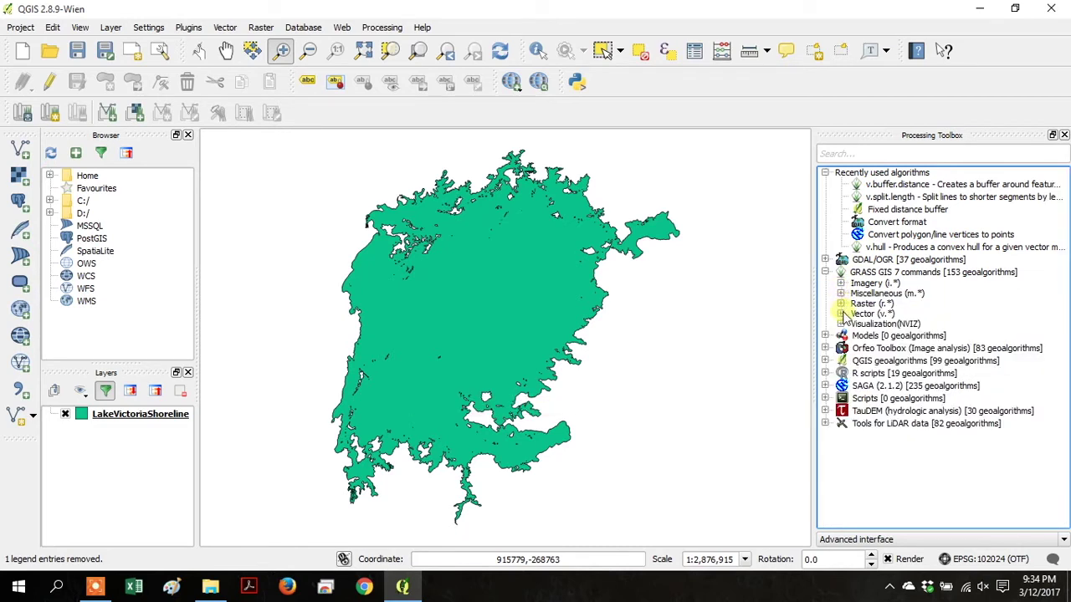
click(841, 314)
double_click(906, 365)
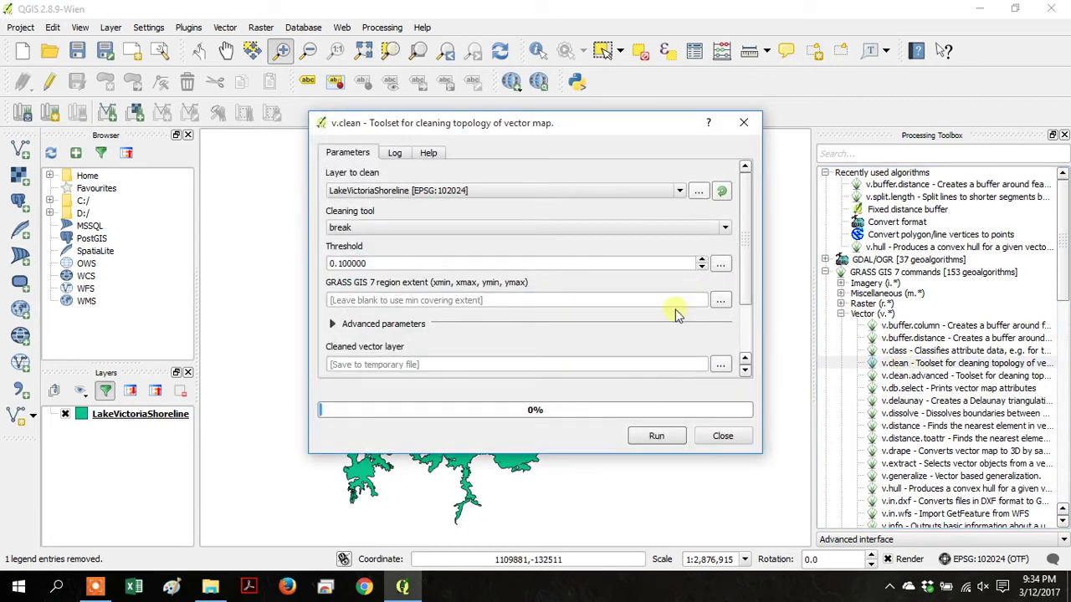
Step: Run v.clean on LakeVictoriaShoreline with the break tool and 0.1 threshold
click(652, 436)
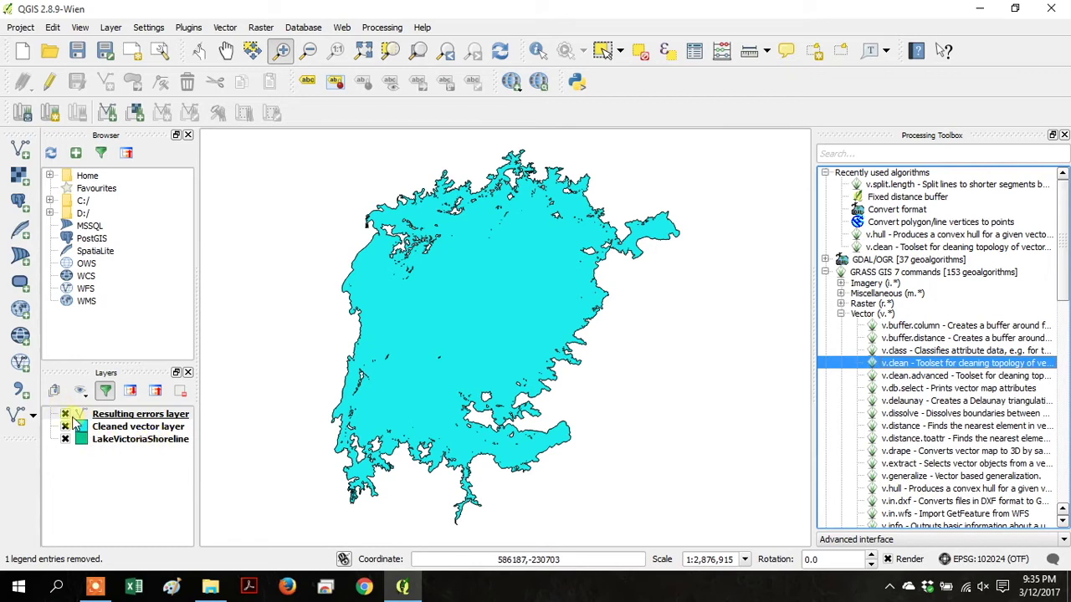
Step: Hide Resulting errors layer and LakeVictoriaShoreline, keeping Cleaned vector layer visible and selected
click(66, 415)
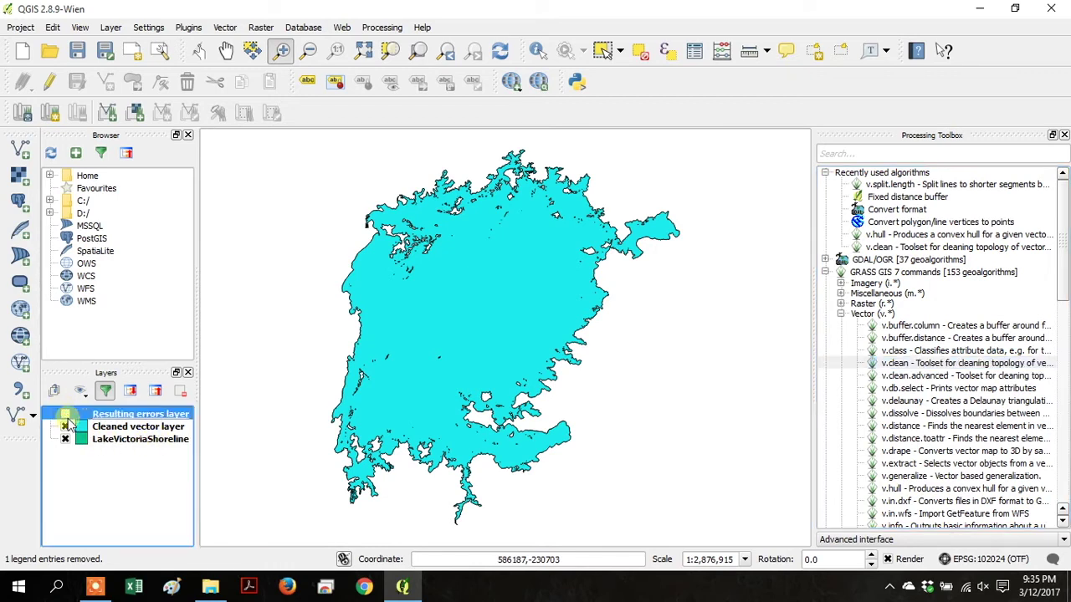
click(66, 439)
click(66, 427)
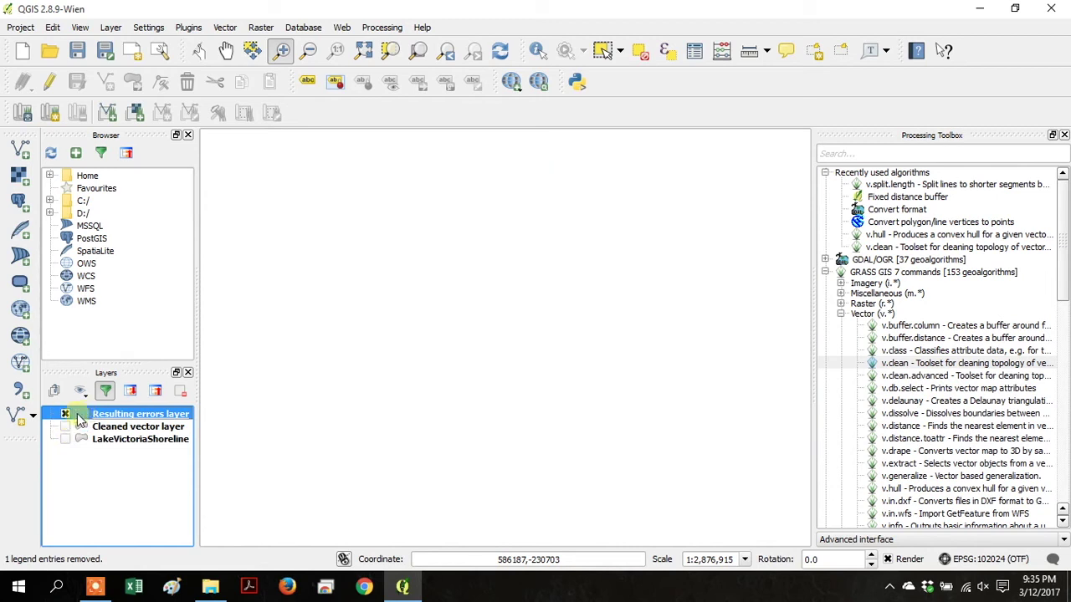
click(65, 428)
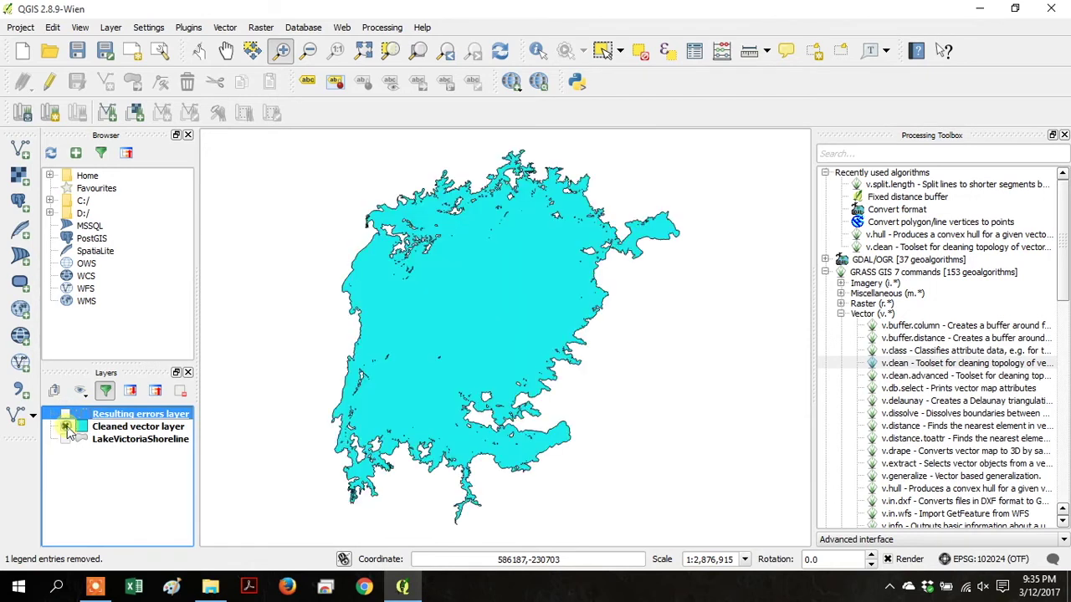
click(81, 428)
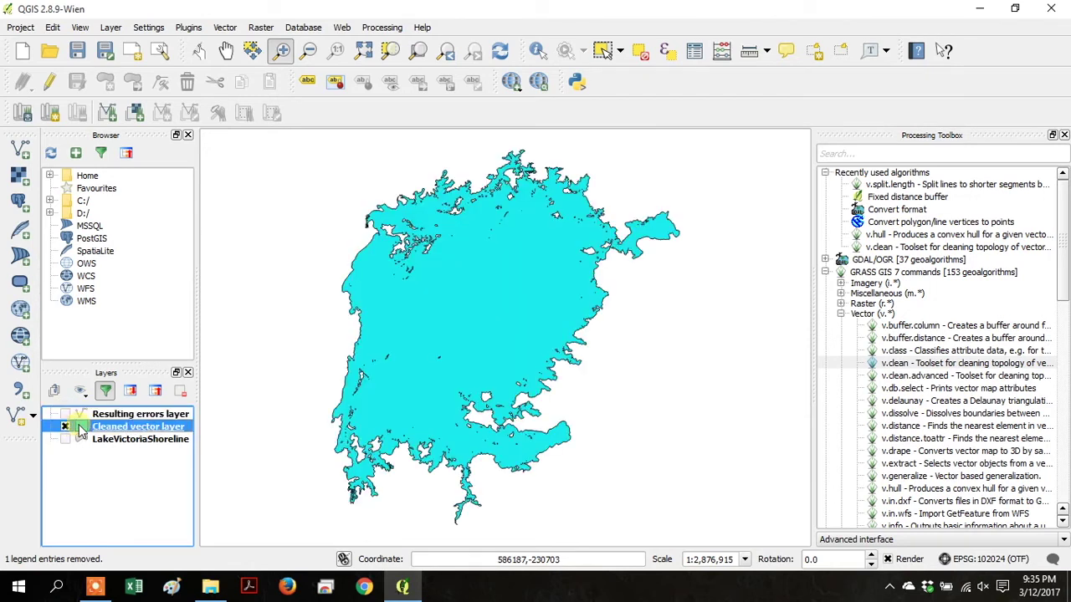
Step: Set the Cleaned vector layer's fill colour opacity to 0% for a transparent fill
double_click(84, 428)
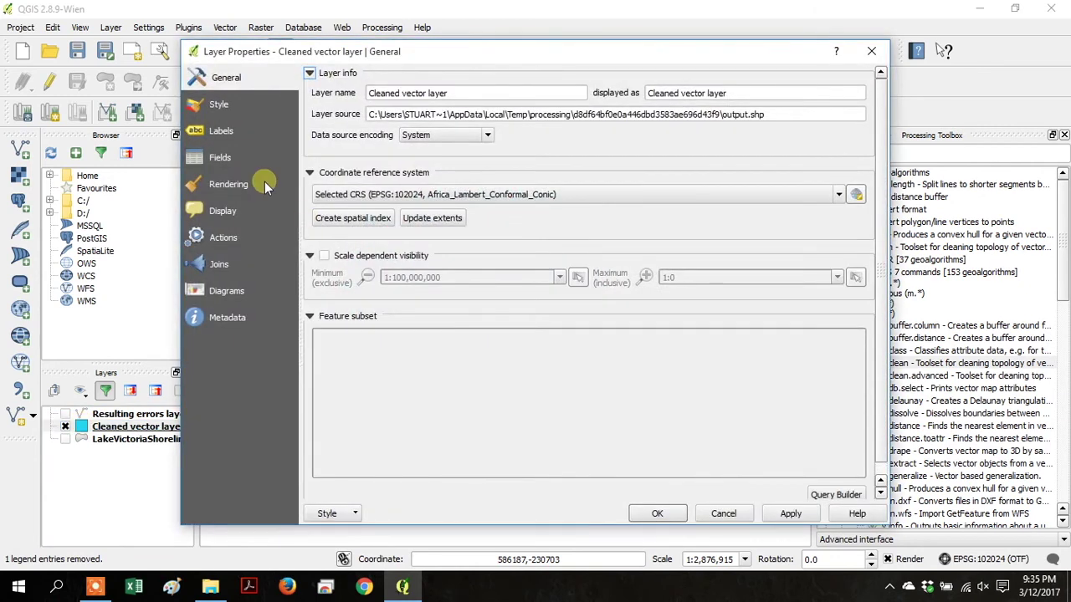
click(219, 104)
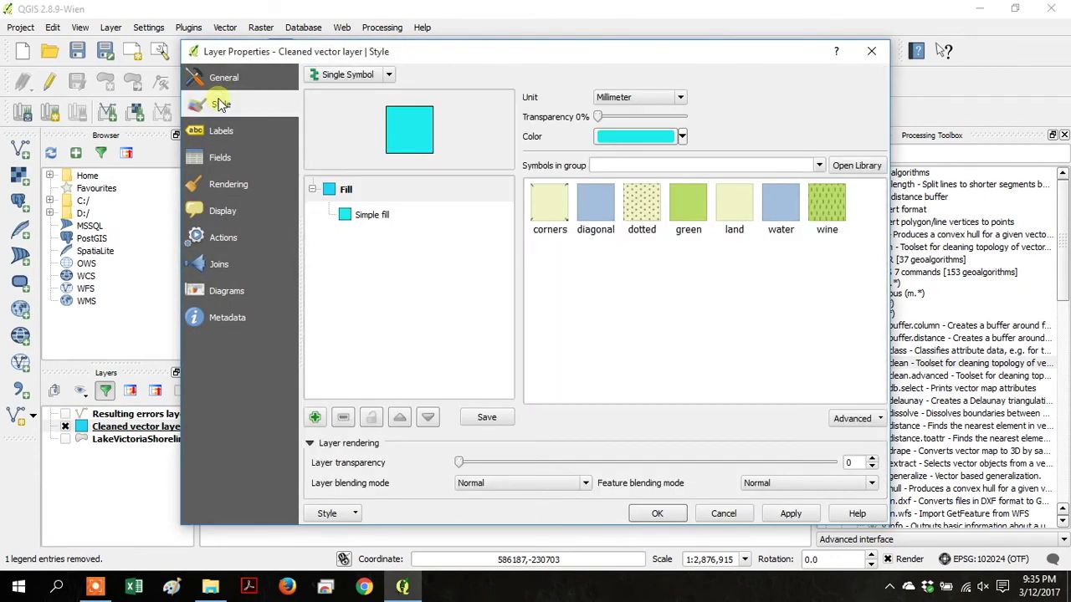
click(645, 139)
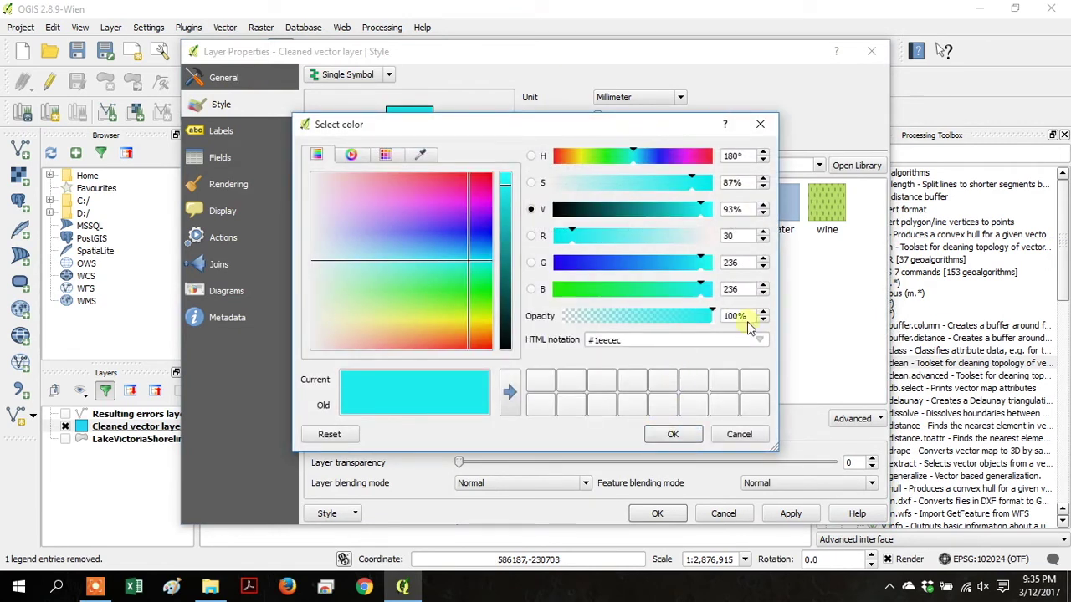
drag(754, 323, 693, 336)
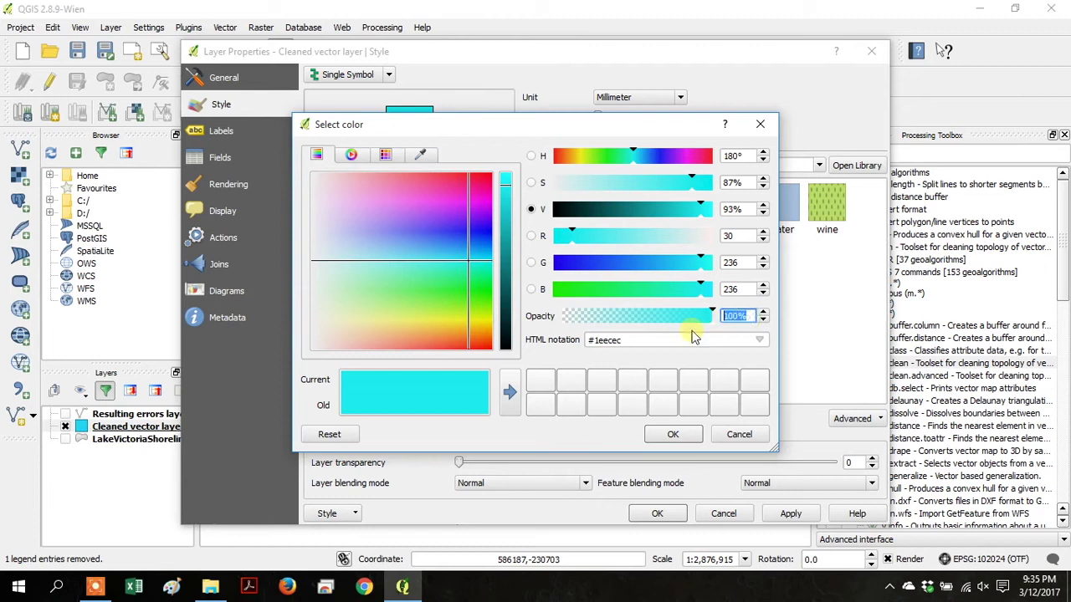
text(0)
click(671, 434)
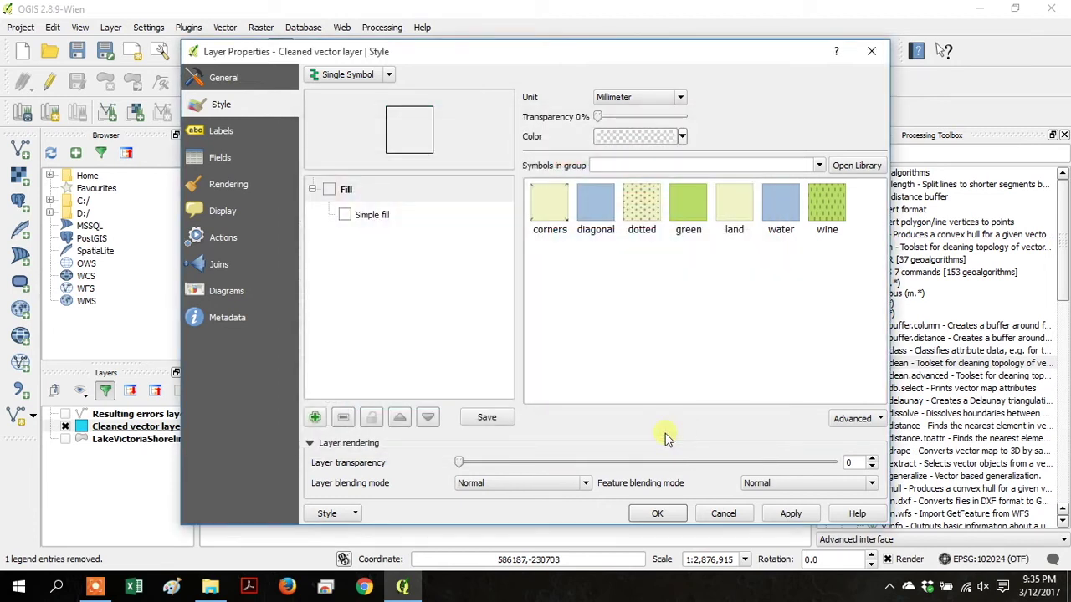
Step: Raise the Simple fill border width to 1.26 and apply the style
click(368, 215)
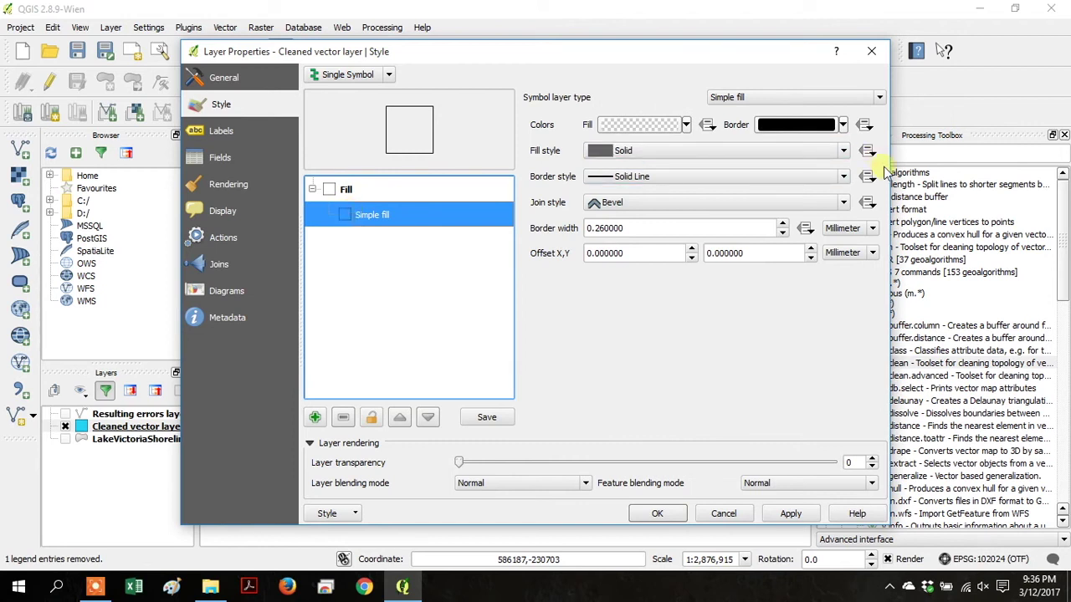
click(784, 224)
click(783, 224)
click(784, 224)
click(784, 224)
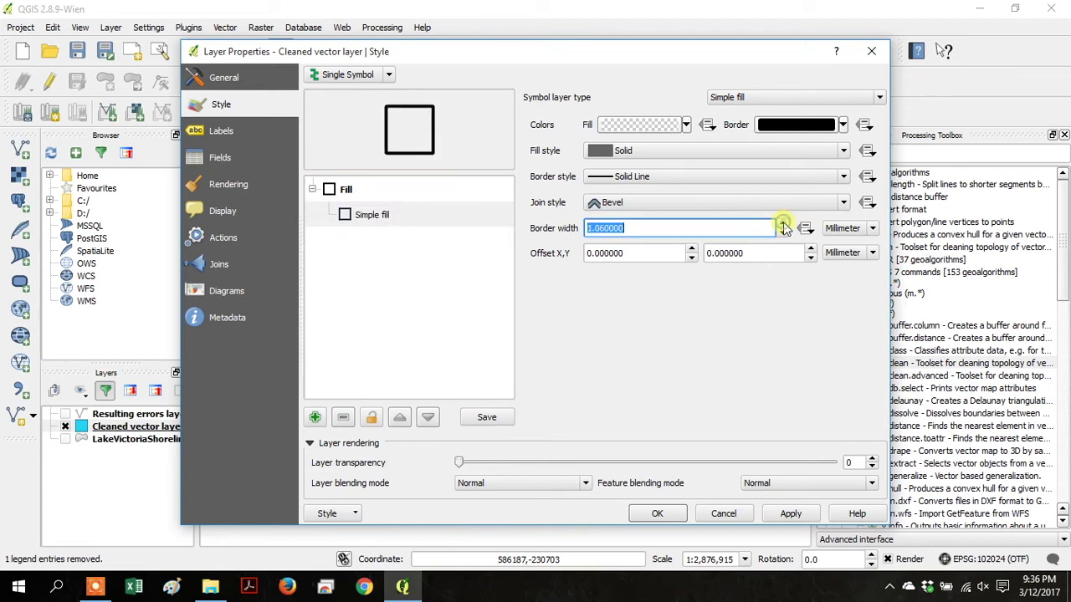
click(784, 224)
click(638, 512)
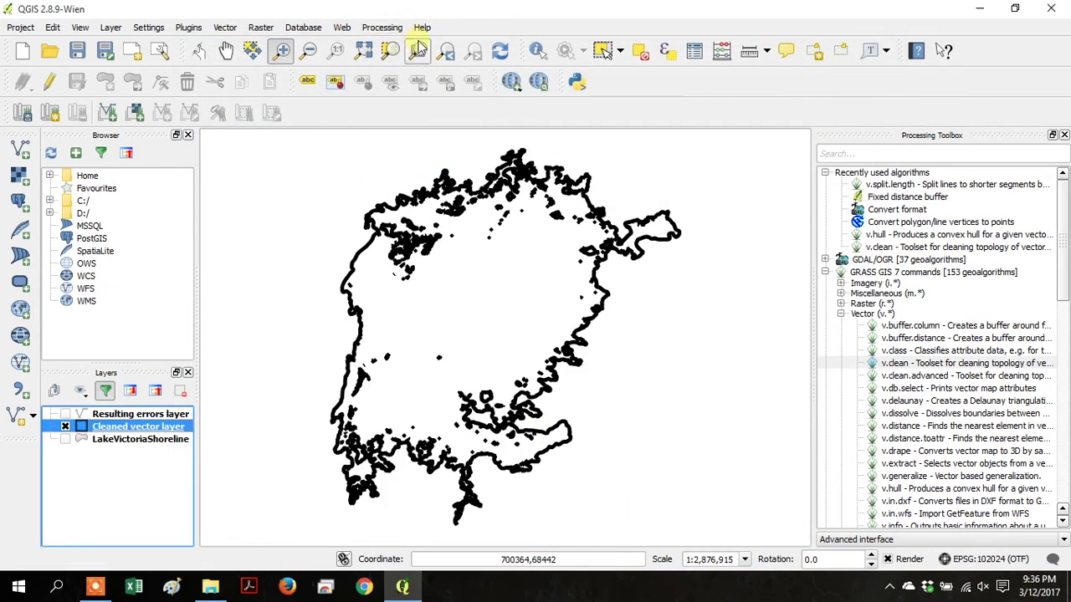
Step: Add Bing Aerial from the OpenLayers plugin and place it below Cleaned vector layer
click(343, 28)
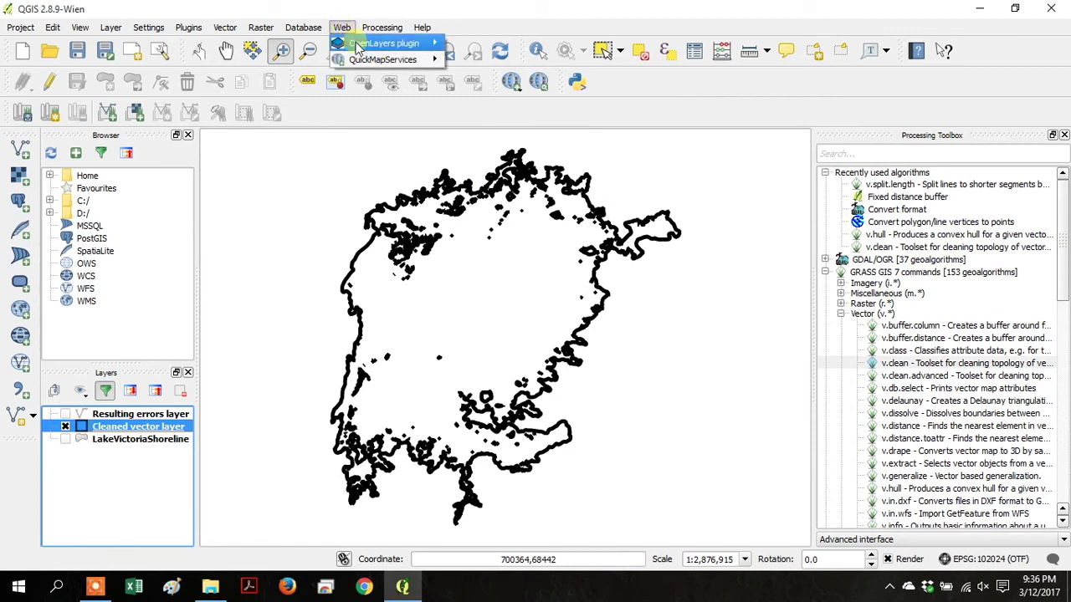
mouse_move(378, 44)
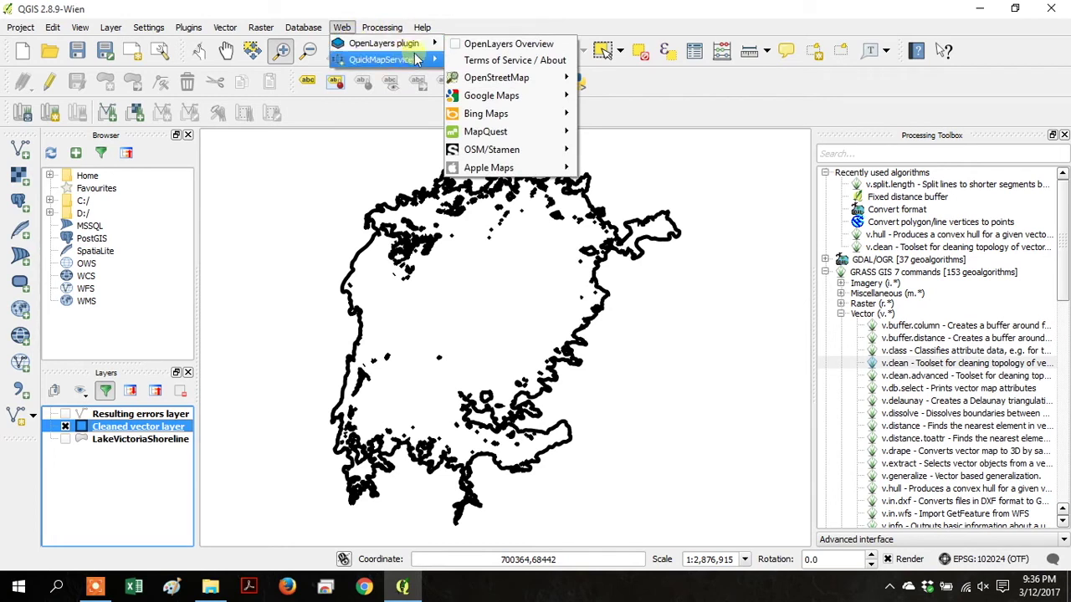
mouse_move(439, 49)
mouse_move(486, 117)
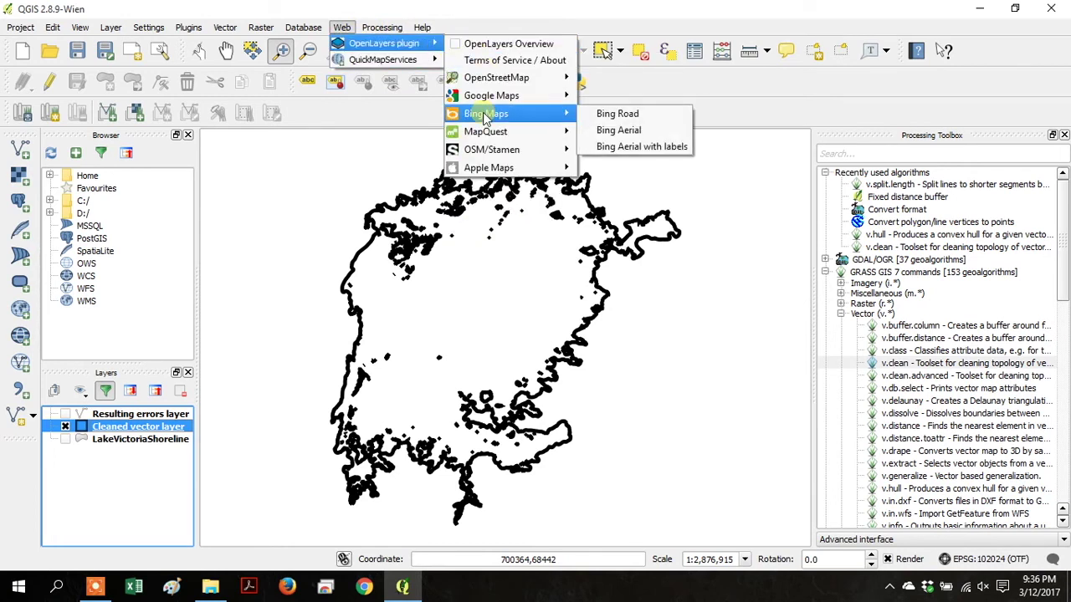
click(596, 131)
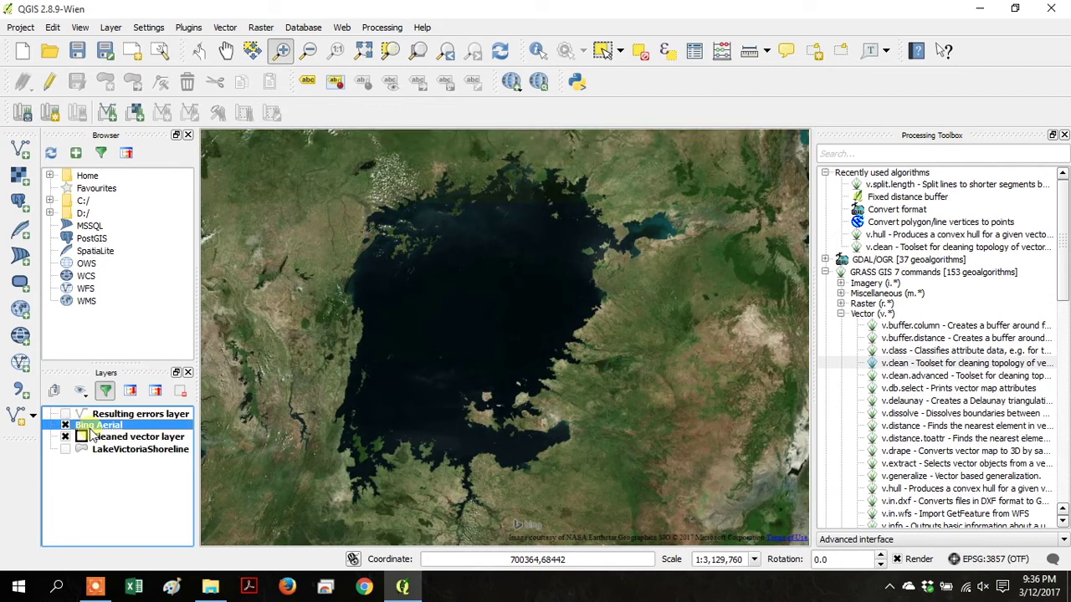
drag(92, 436, 95, 453)
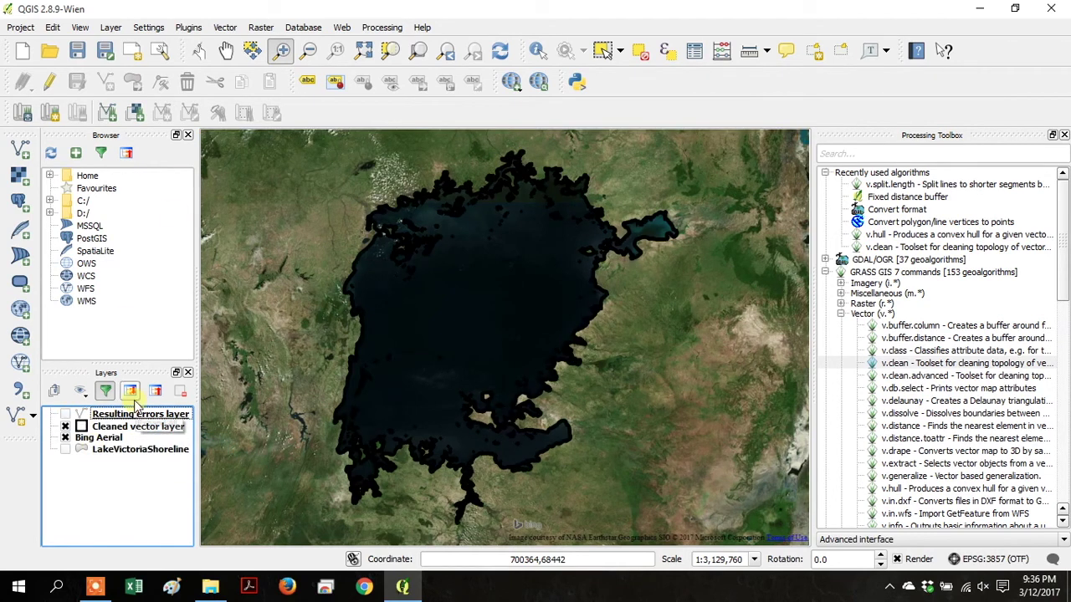
click(282, 50)
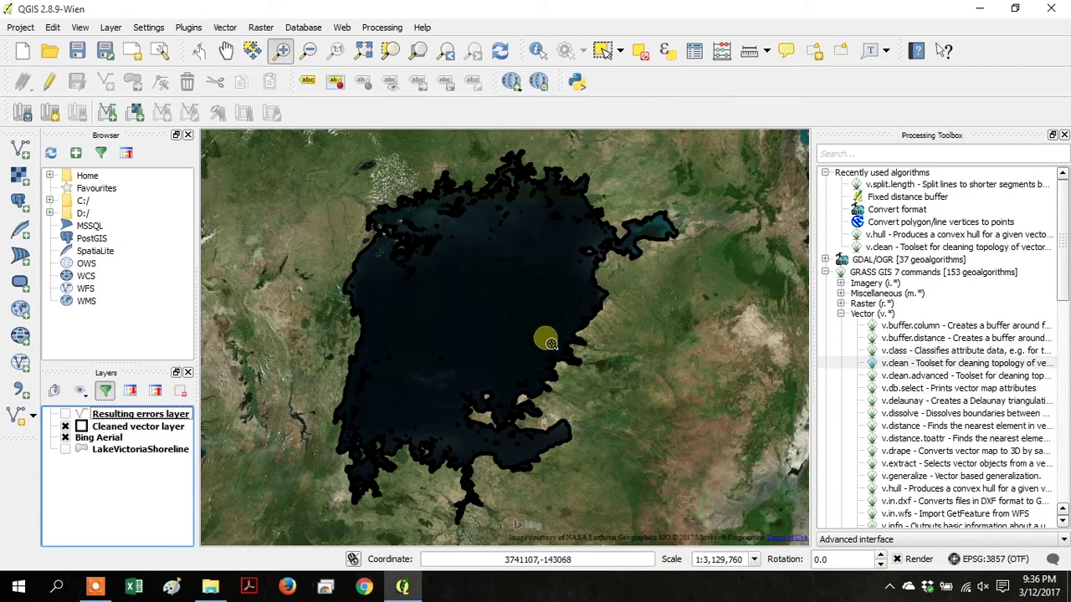
Step: Zoom in step by step onto a shoreline bay, then select Cleaned vector layer
drag(545, 339, 584, 363)
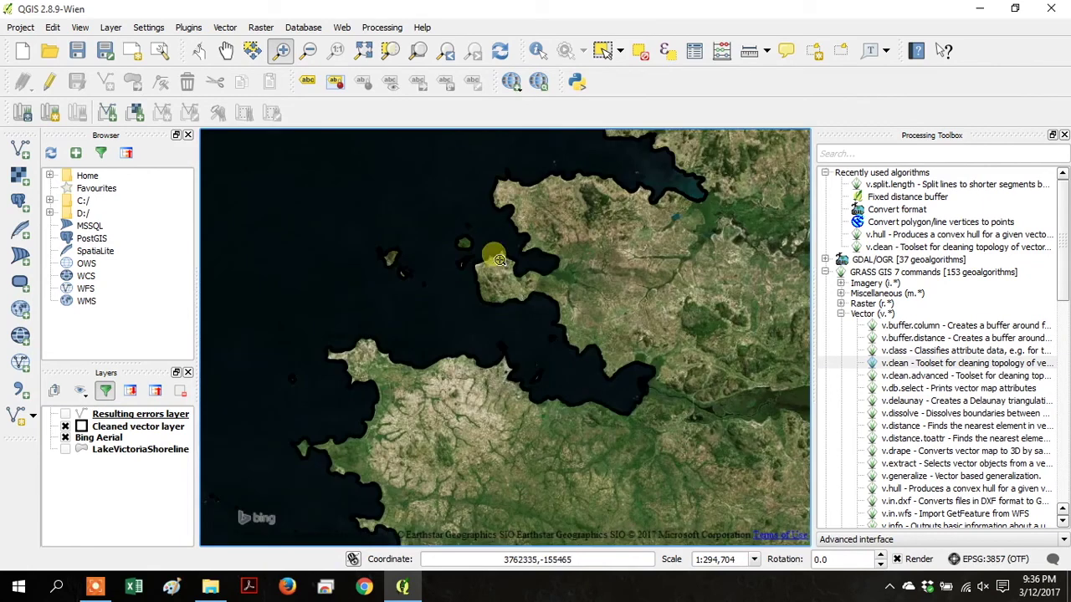
drag(500, 260, 691, 443)
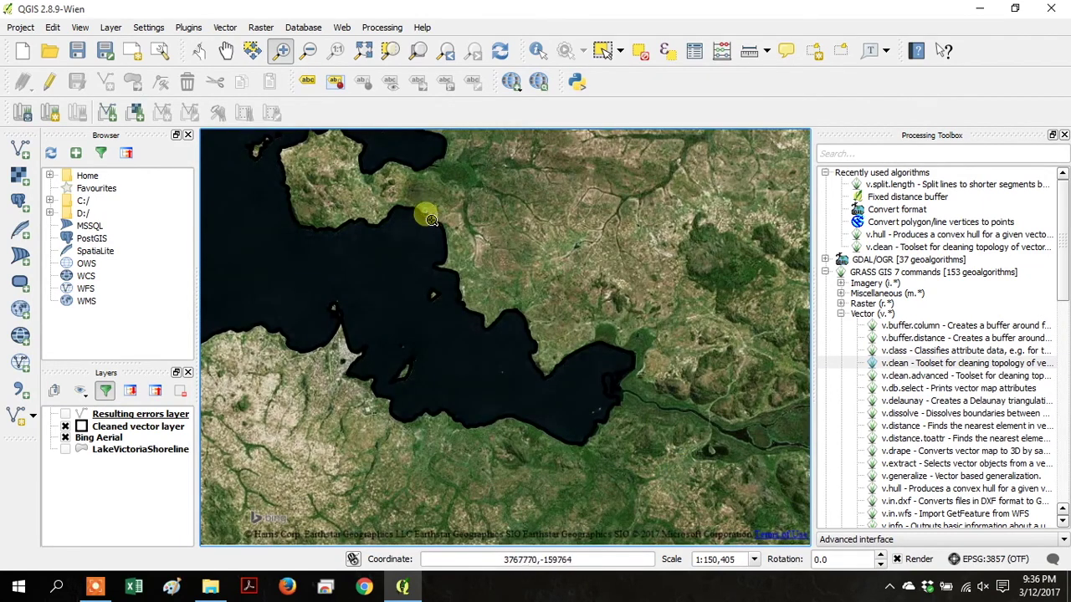
drag(425, 209, 699, 522)
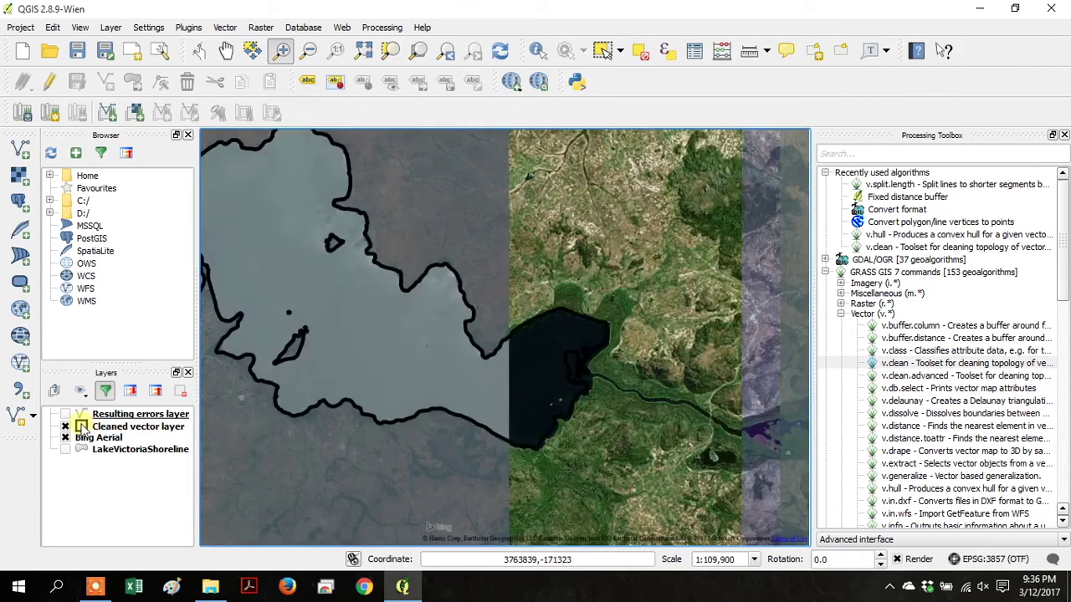
click(84, 428)
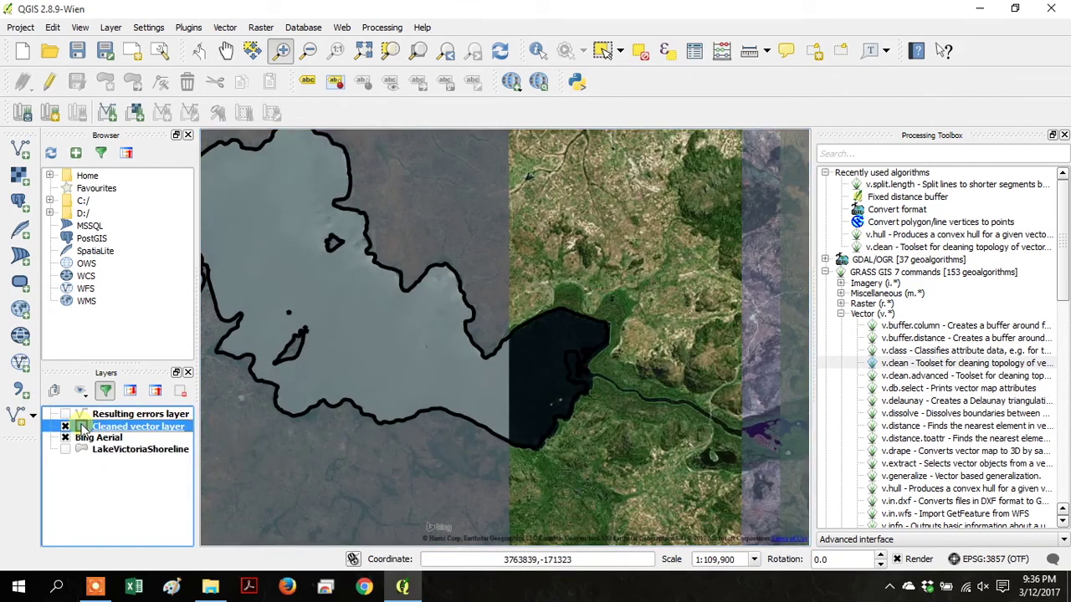
Step: Change the Cleaned vector layer's border to red and thin it to 0.66
double_click(84, 429)
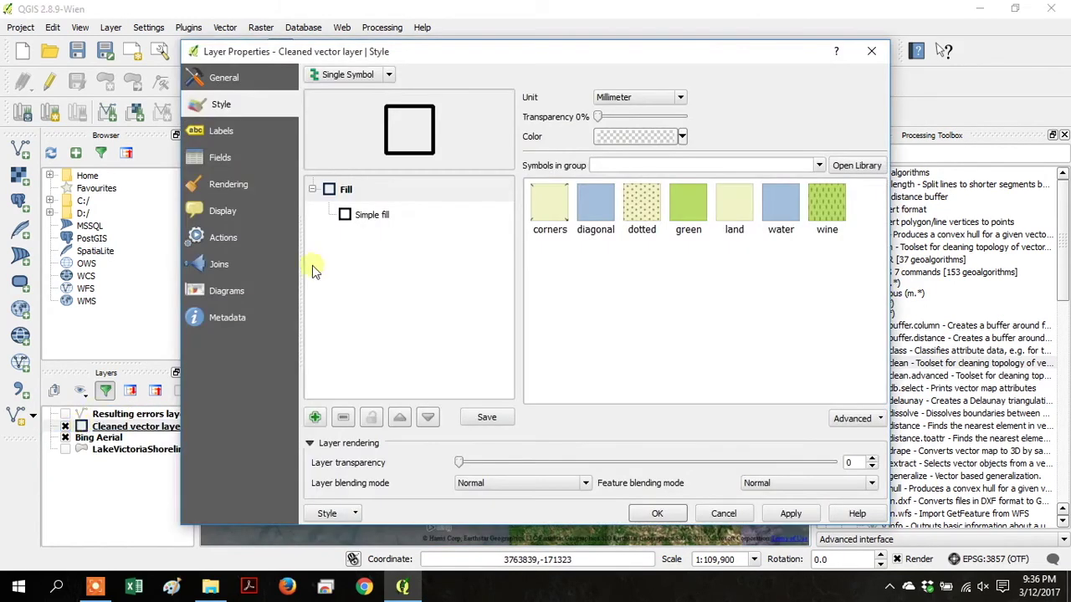
click(348, 217)
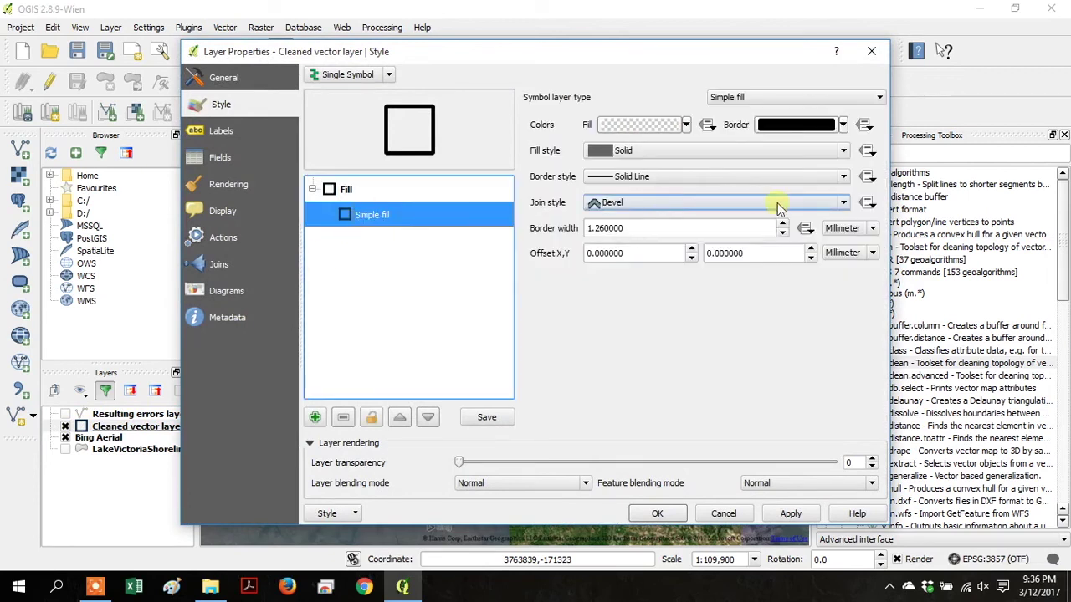
click(784, 235)
click(783, 234)
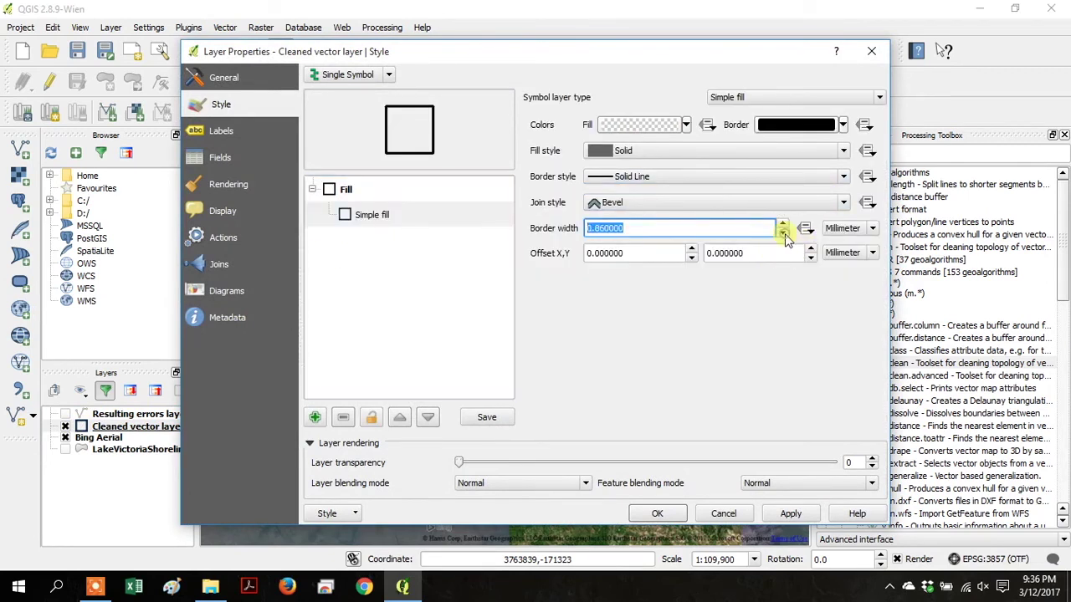
click(844, 125)
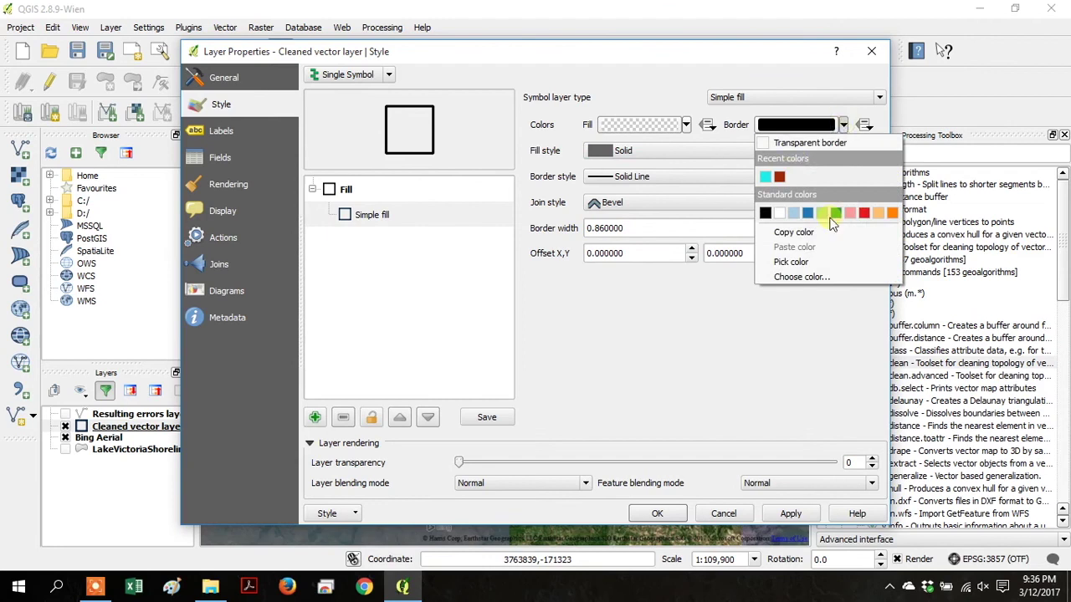
click(871, 211)
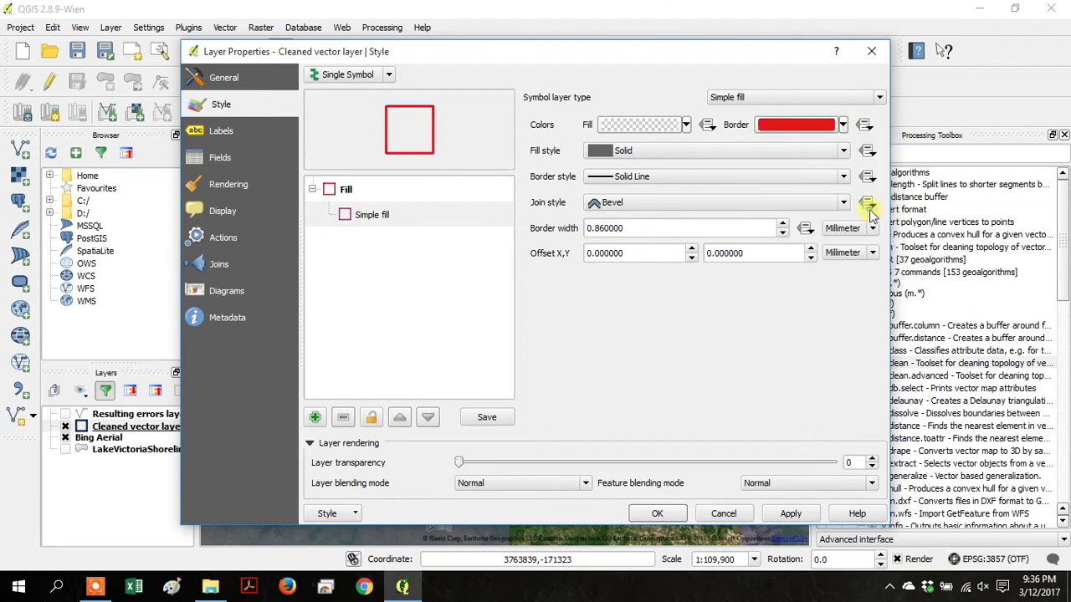
click(783, 234)
click(657, 514)
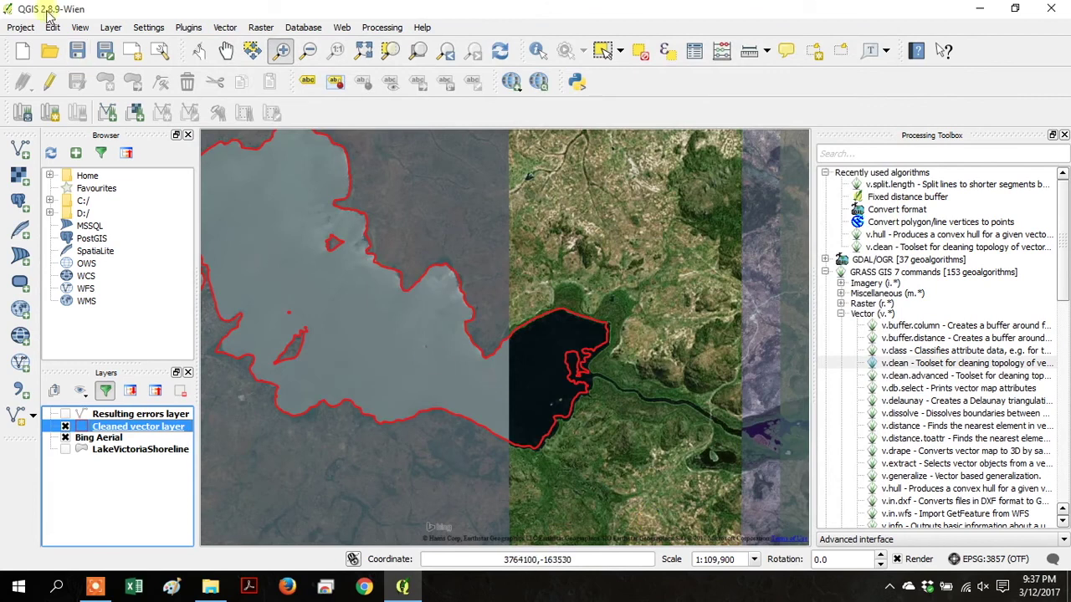
Step: Pan along the shoreline to check the red outline against the aerial imagery
click(226, 50)
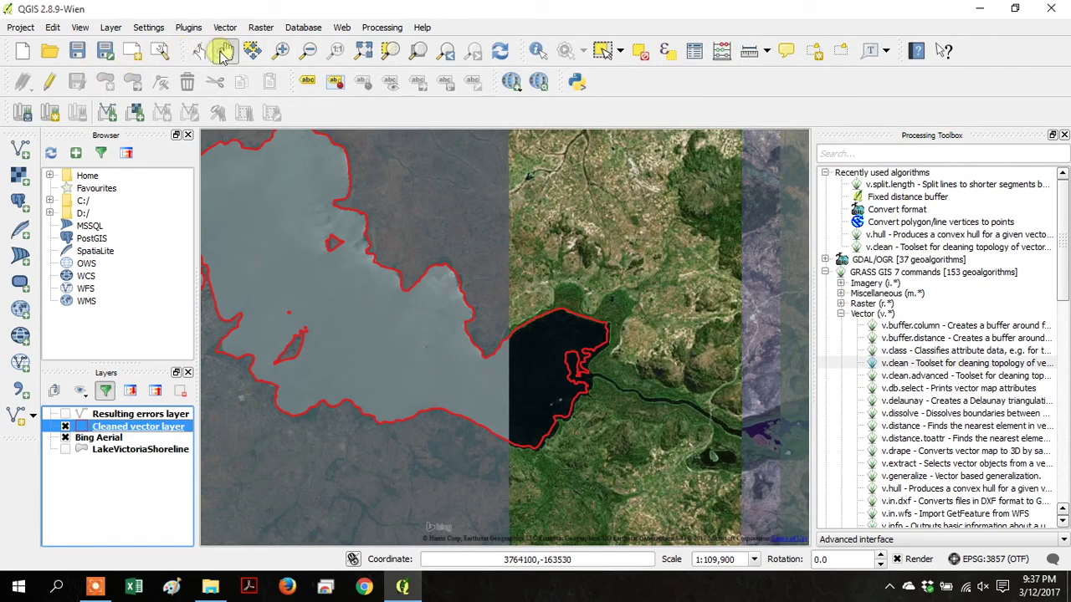
drag(285, 218, 471, 338)
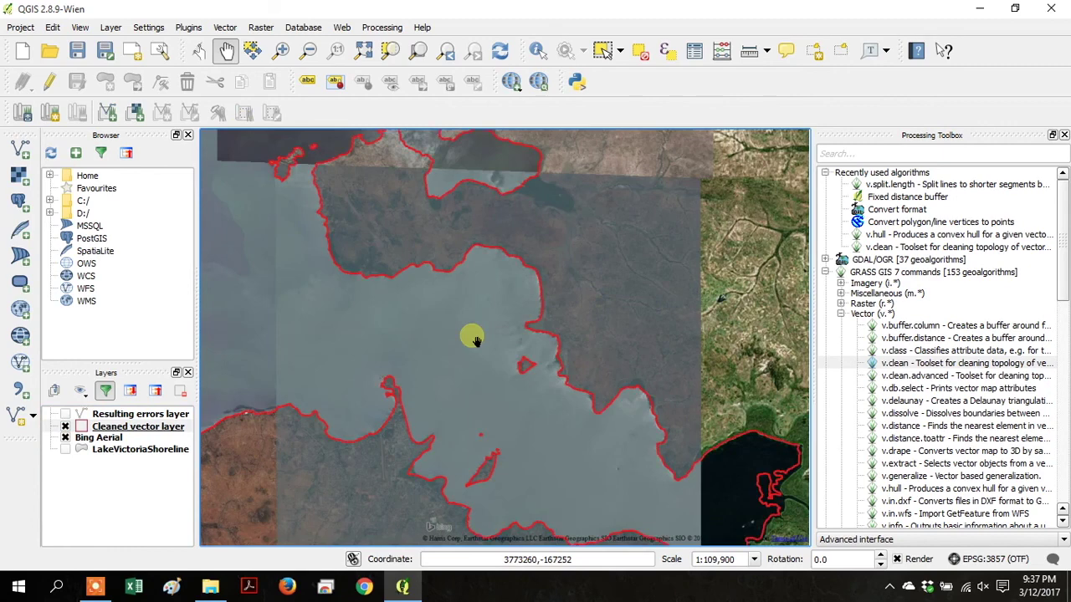
drag(359, 220, 363, 433)
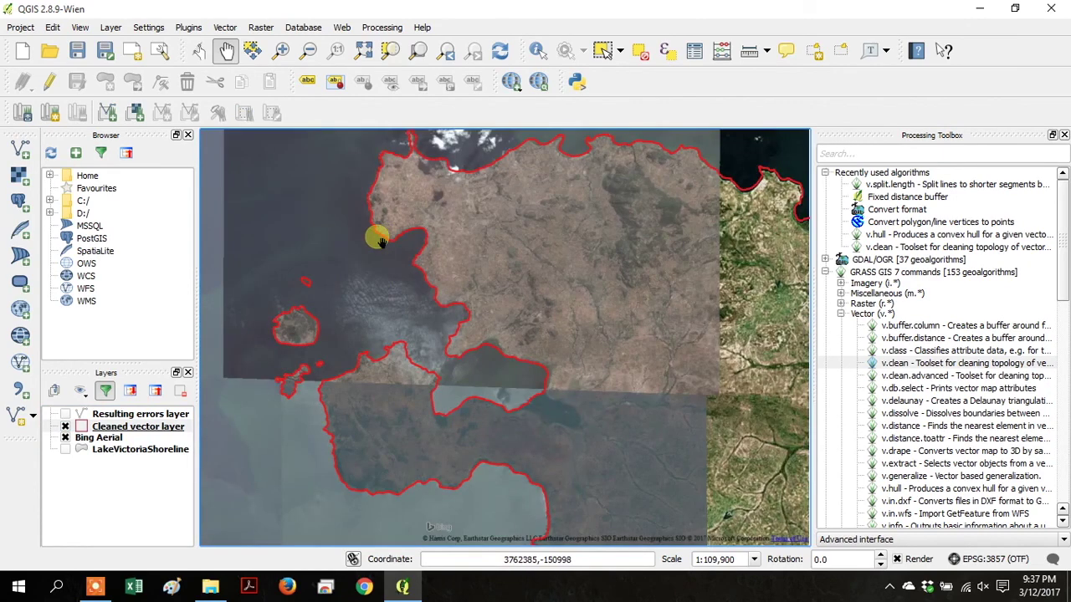
drag(376, 234, 241, 402)
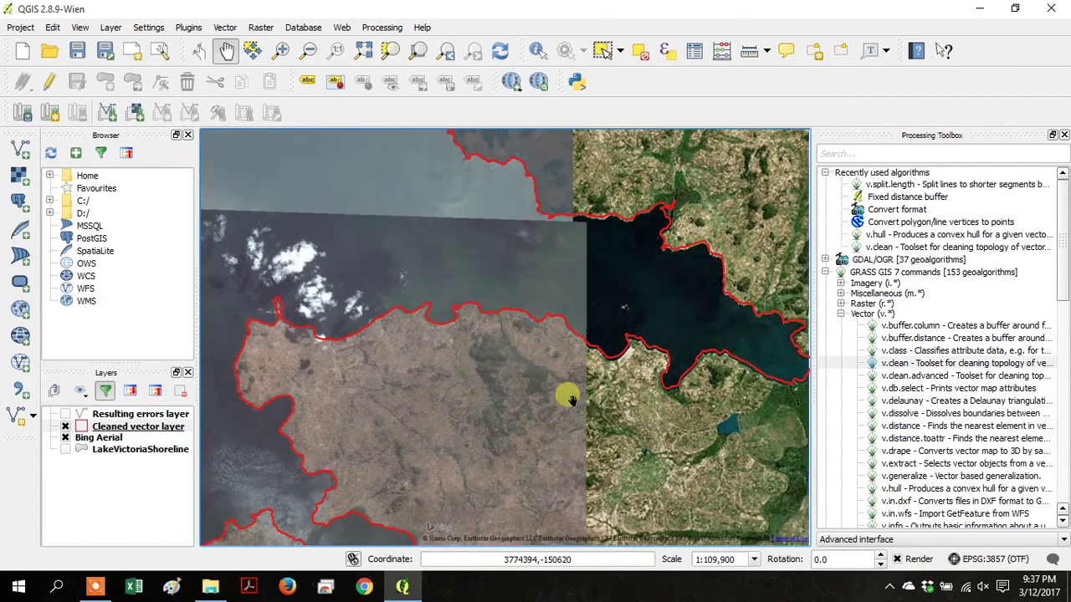
drag(569, 399, 443, 425)
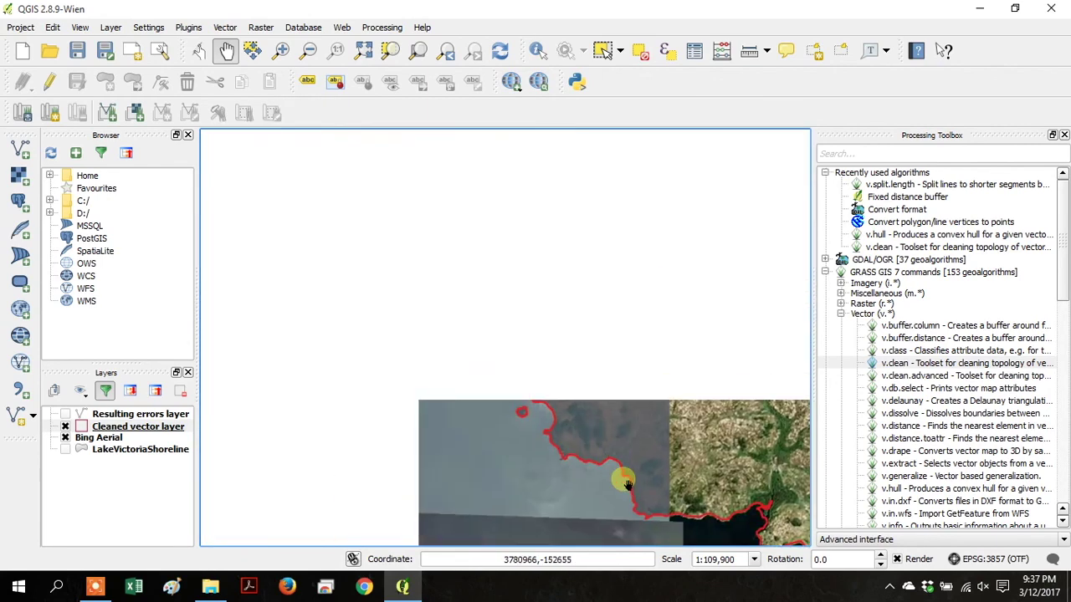